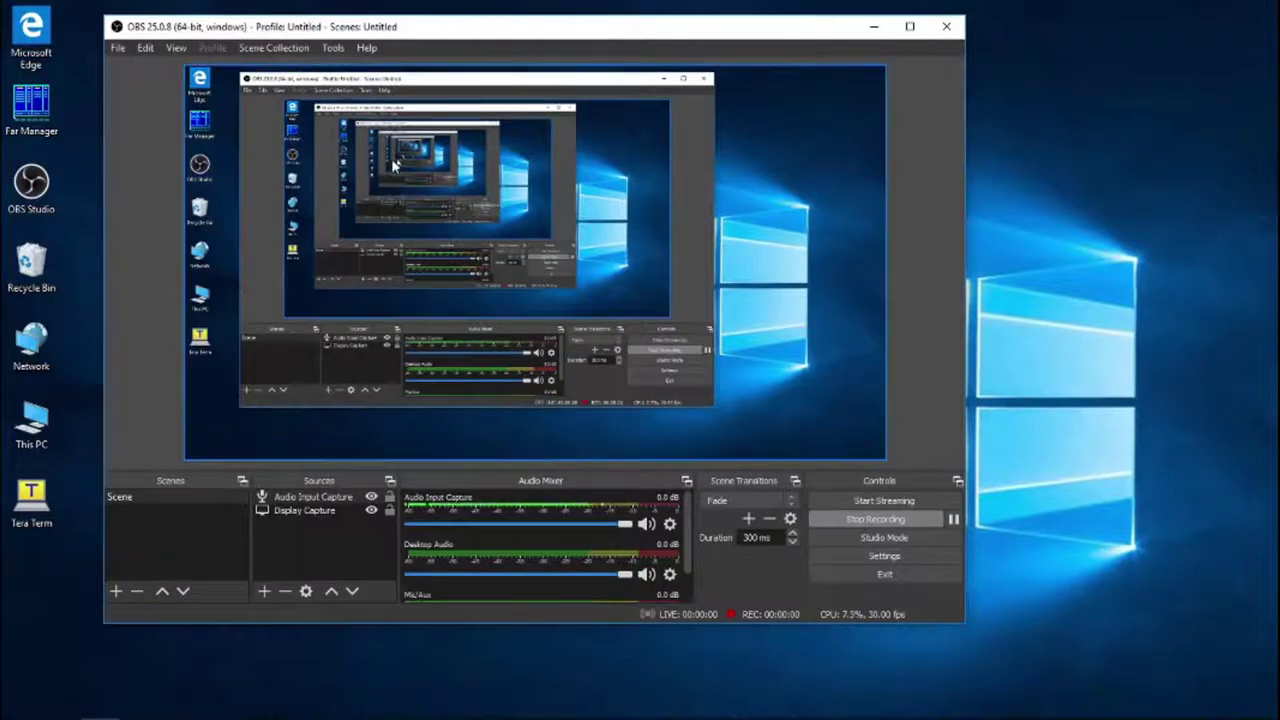
Minimize the OBS Studio window so the desktop with the IP ADDRESS file shows
click(872, 30)
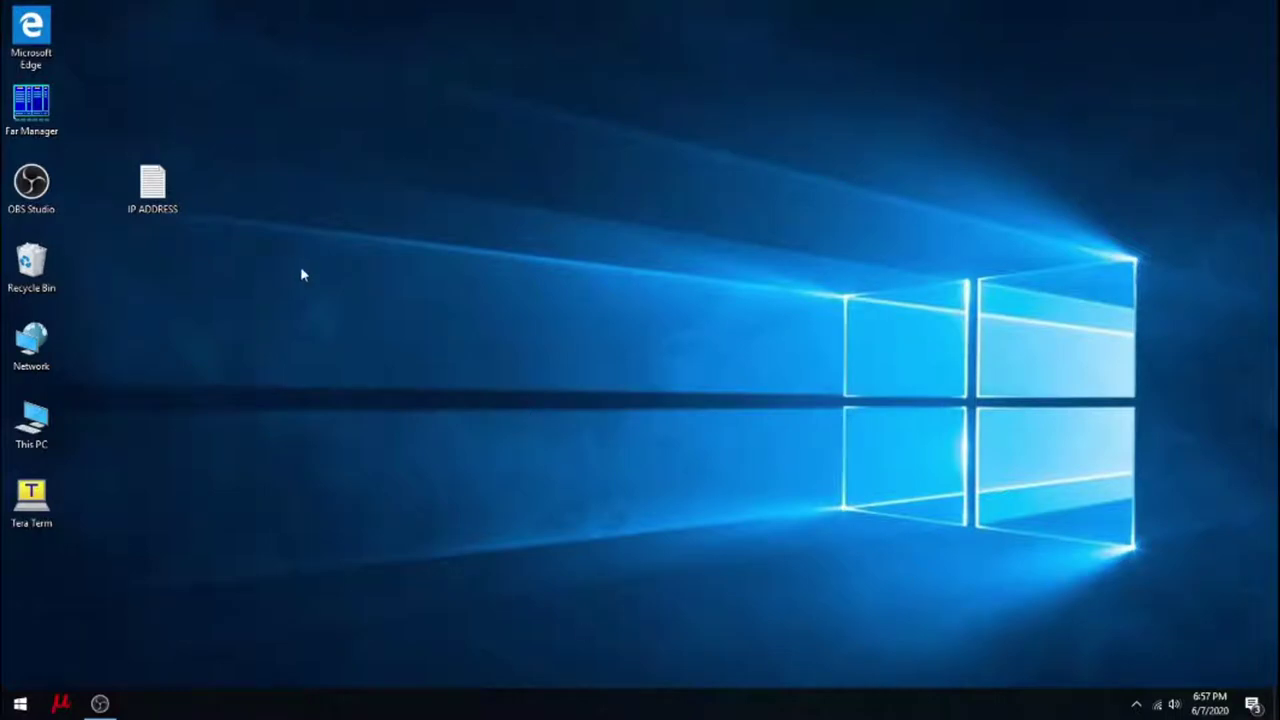
Open the IP ADDRESS file in Notepad and highlight the first address, 192.168.0.78
double_click(155, 190)
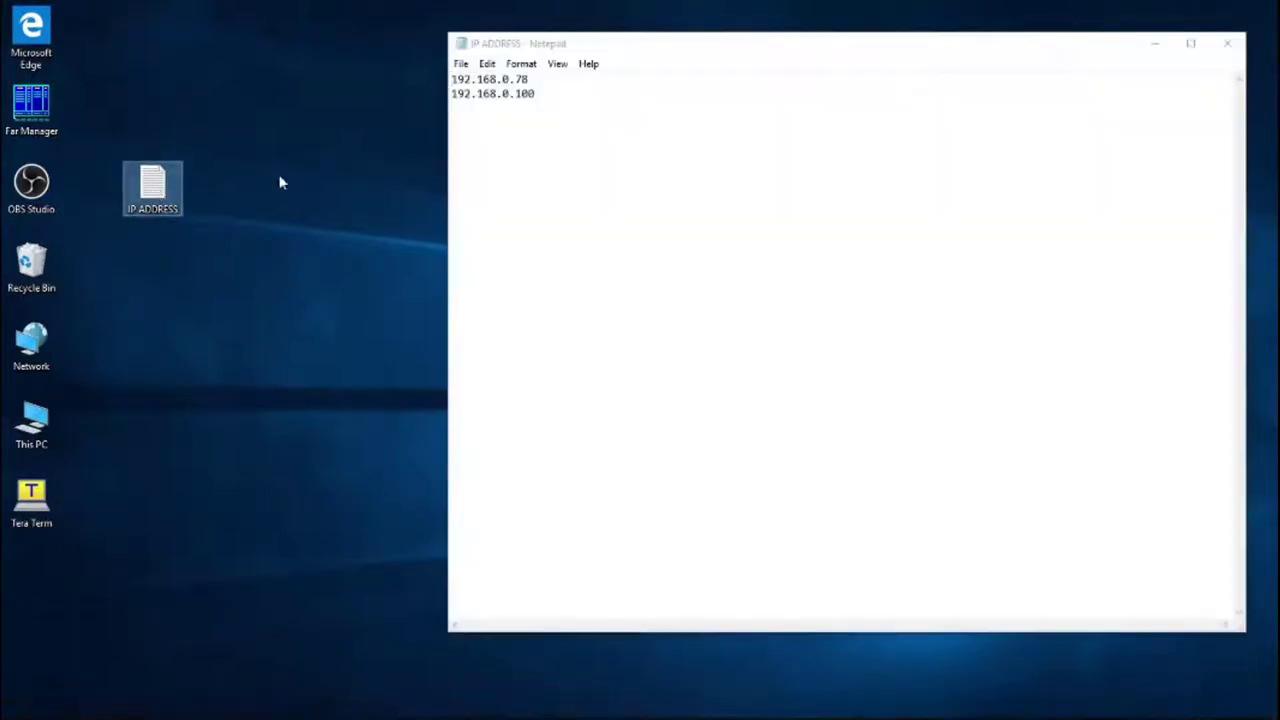
click(542, 80)
drag(542, 80, 450, 80)
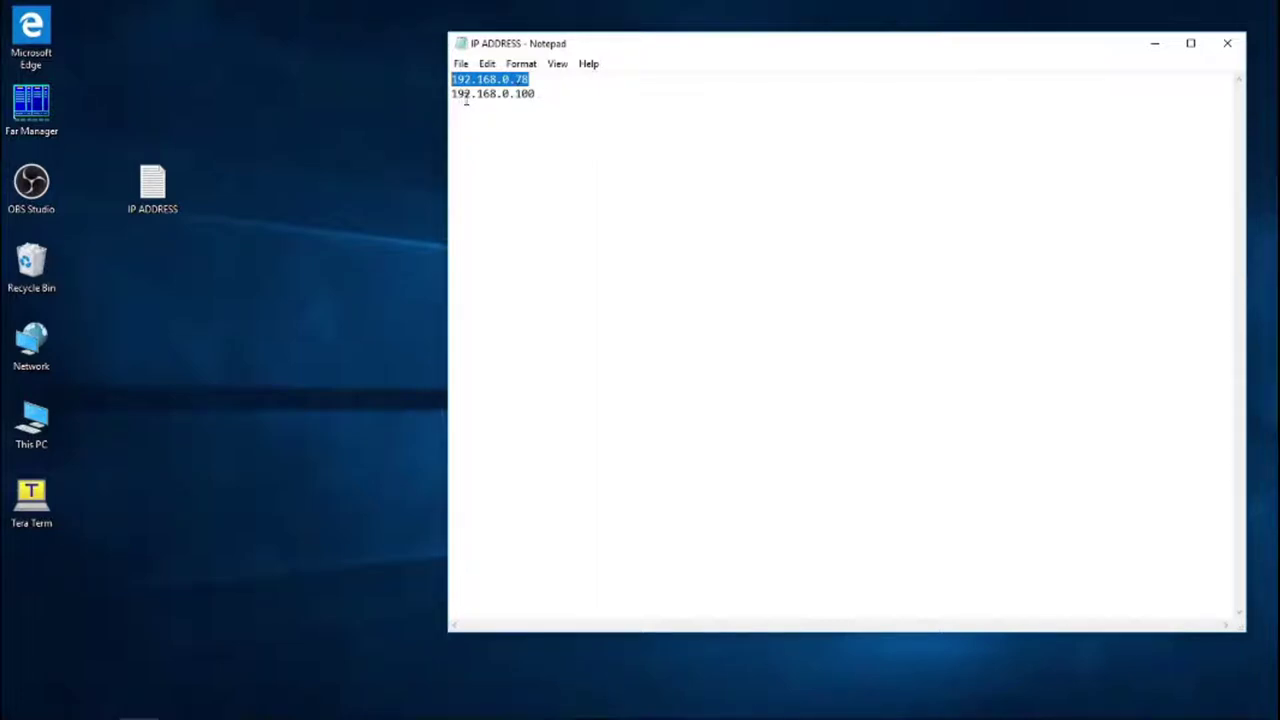
click(536, 94)
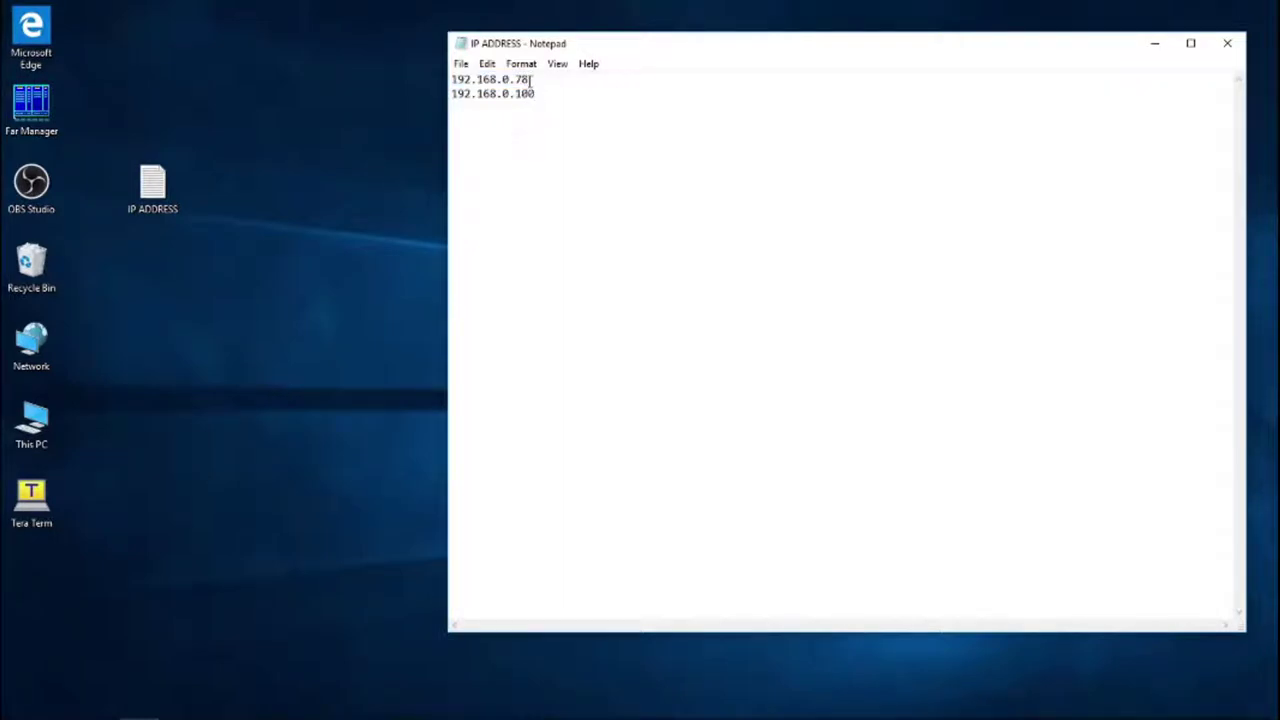
drag(530, 80, 451, 80)
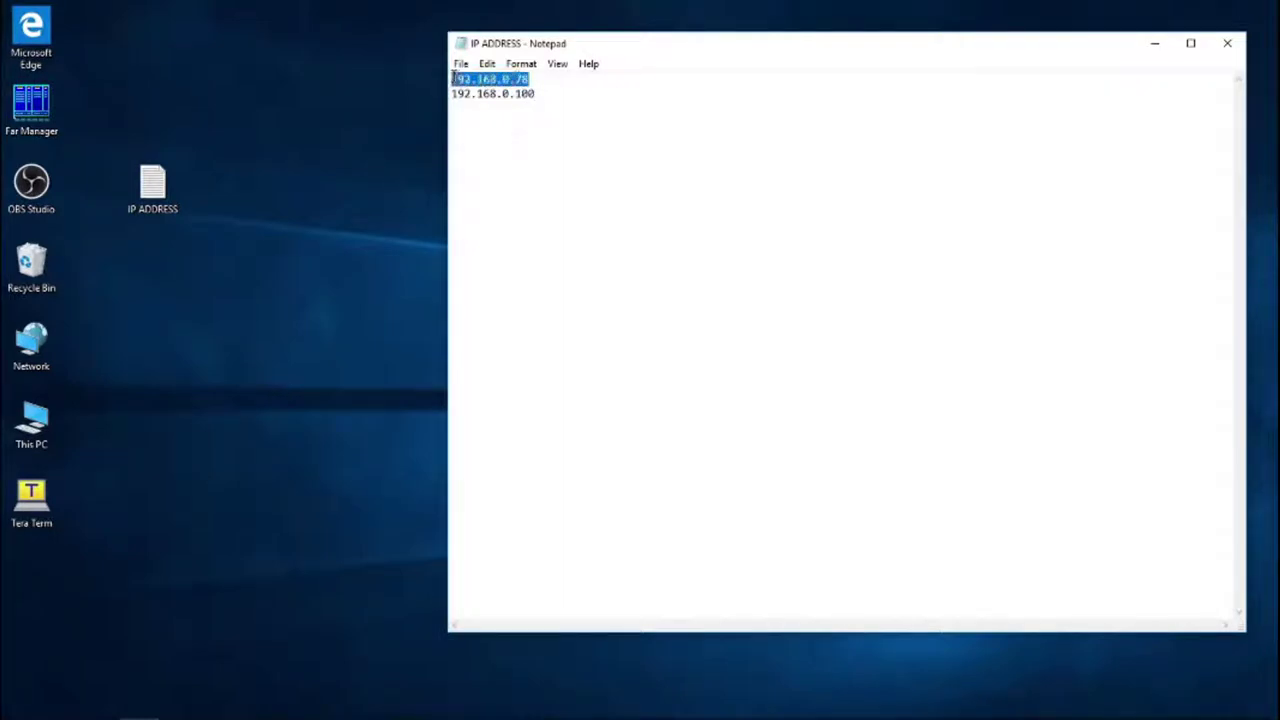
click(489, 130)
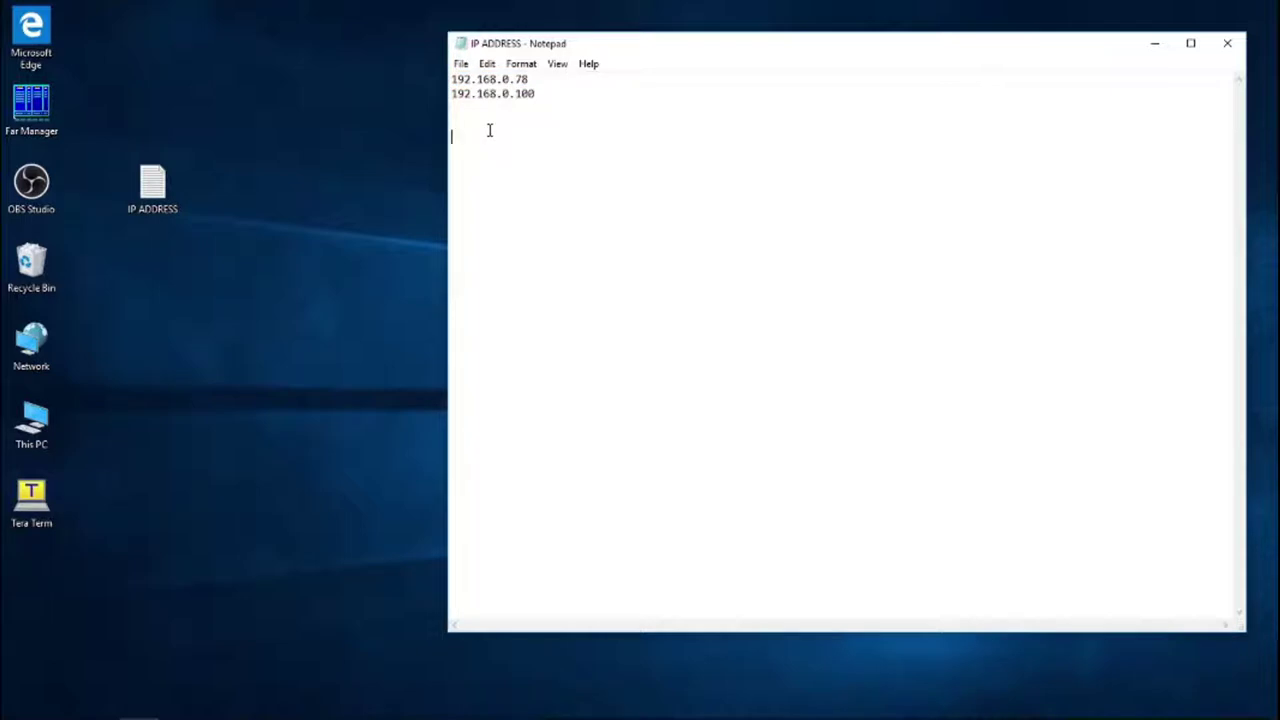
Type 192.168.22.50 and 192.168.22.51 on separate new lines under the first pair
key(Return)
text(192.168.22.50)
key(Return)
text(192.168.22.51)
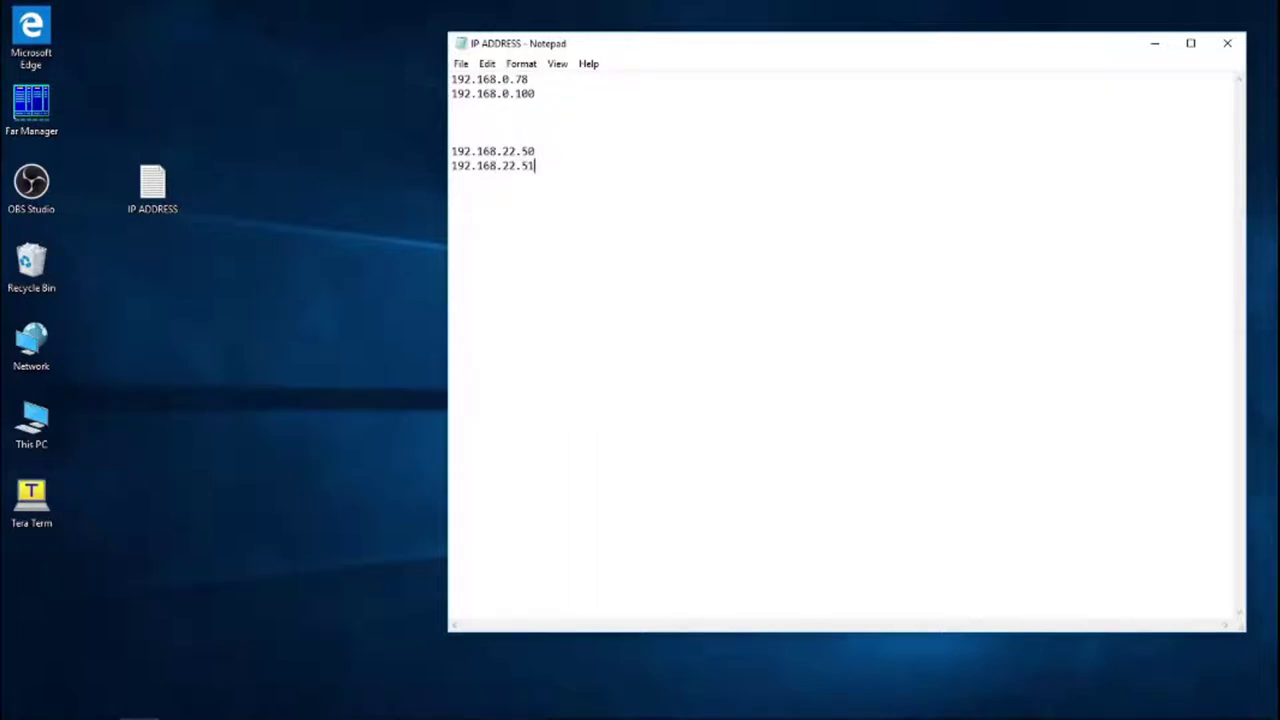
key(Return)
Check the hidden system-tray icons, then dismiss the panel
mouse_move(1135, 712)
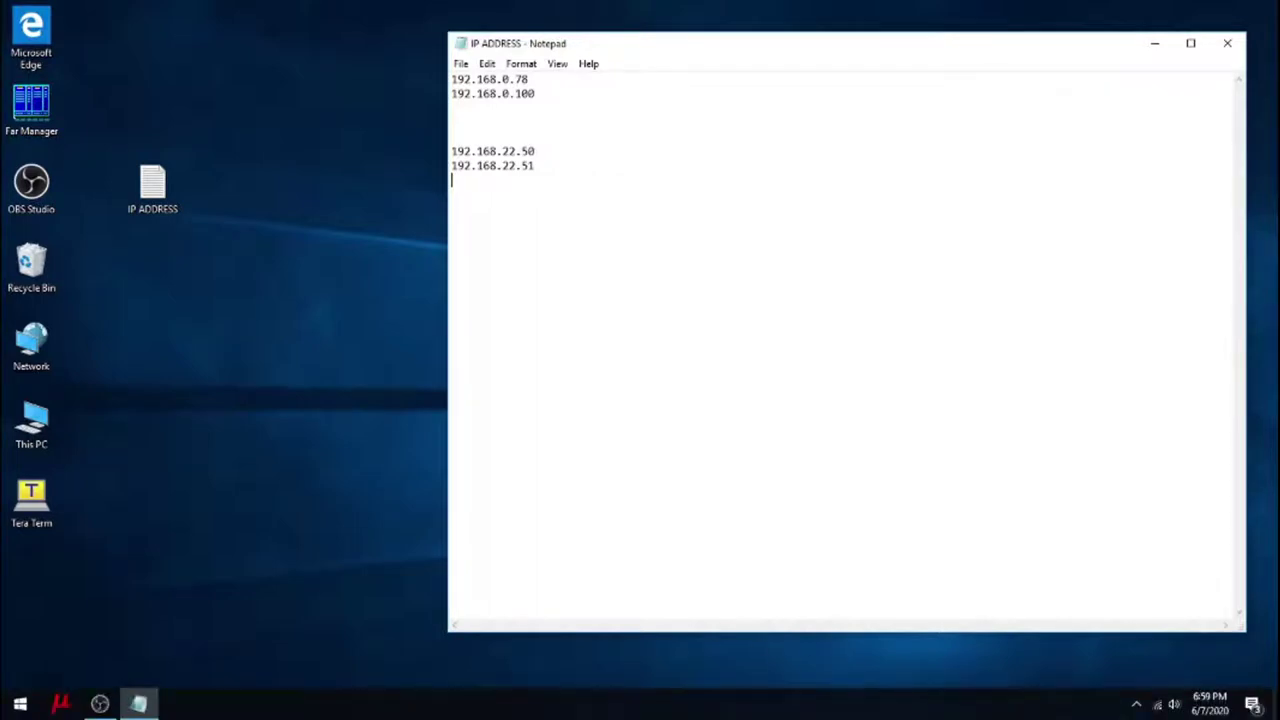
click(1135, 707)
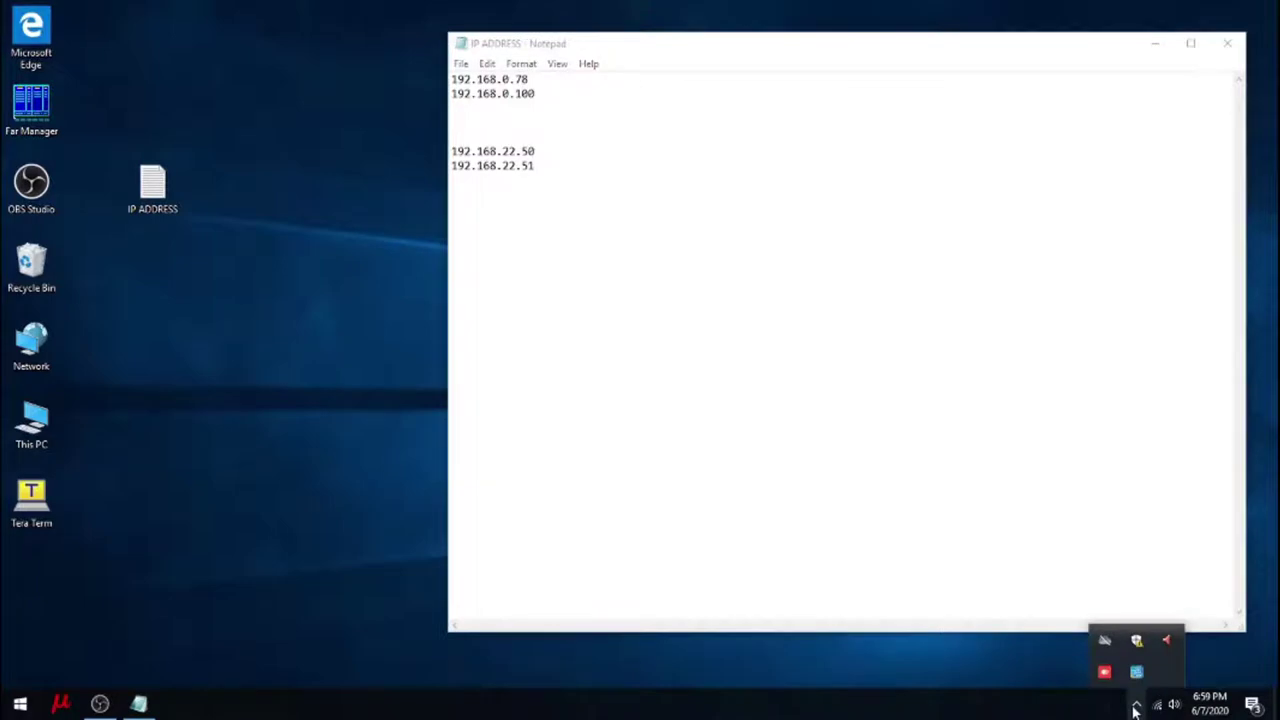
click(224, 406)
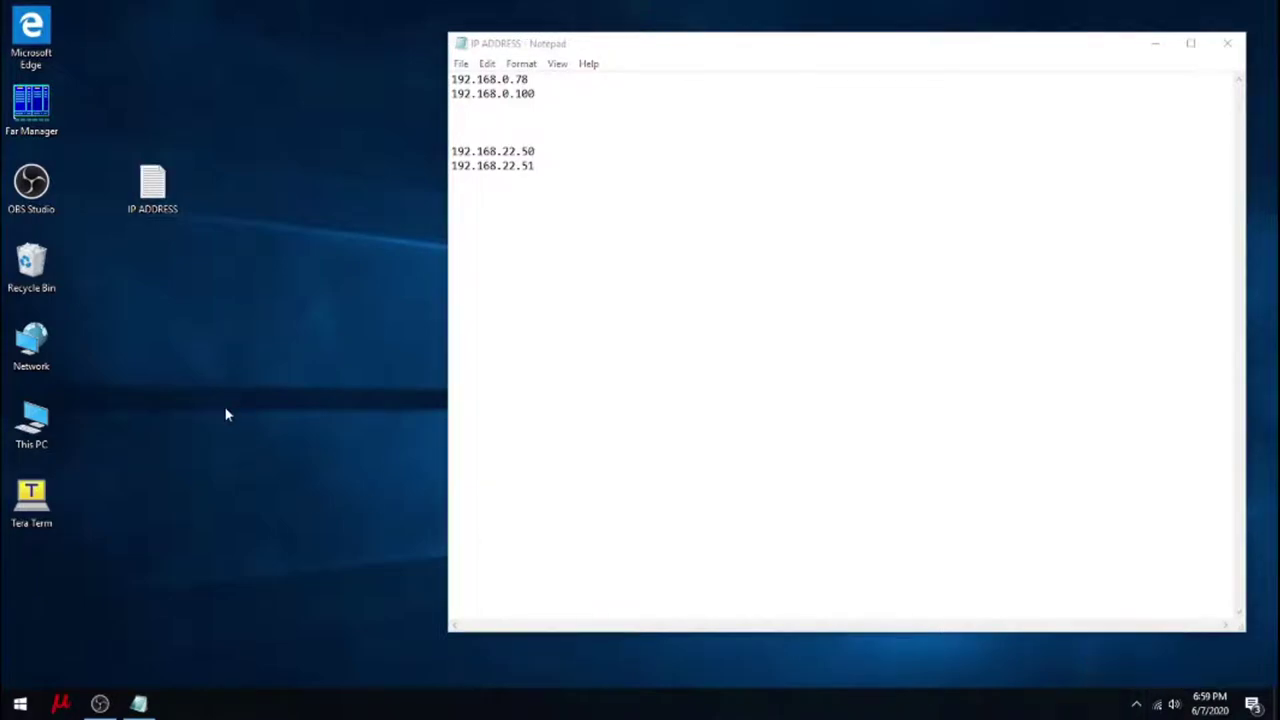
Launch Edge, search Bing for 'ftdi driver', and open the Drivers - FTDI result
double_click(33, 33)
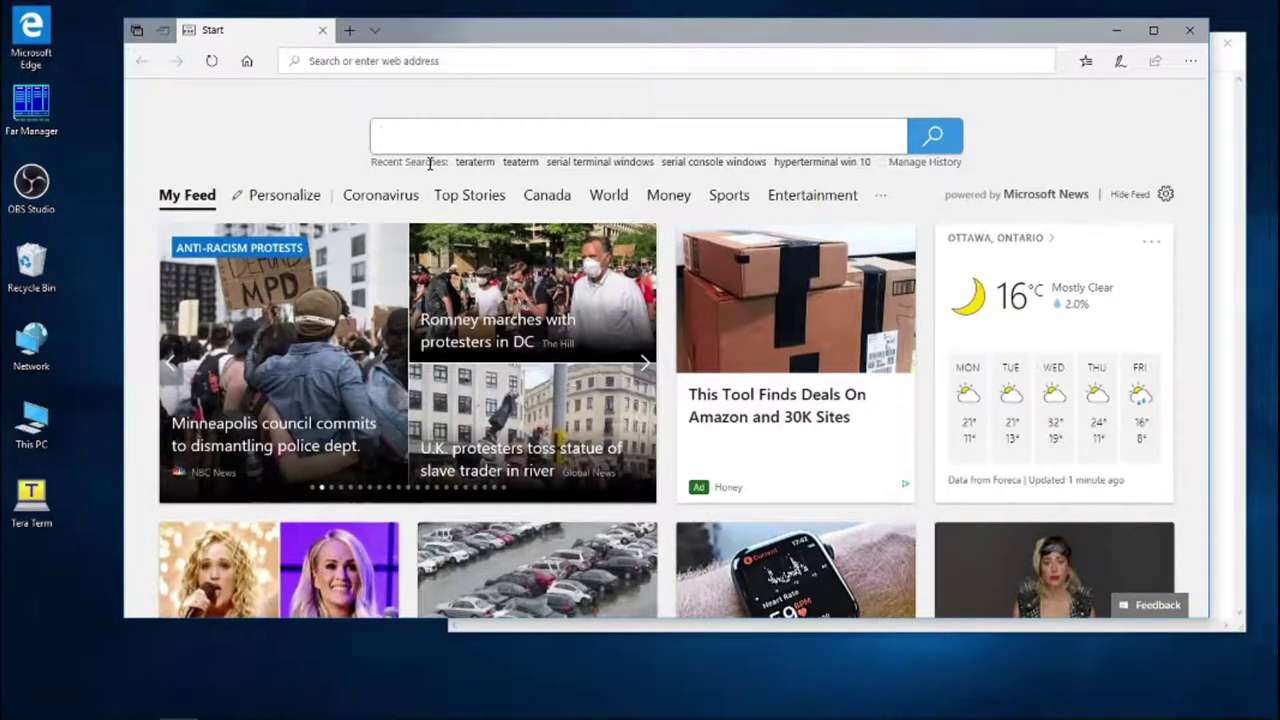
text(ftdi)
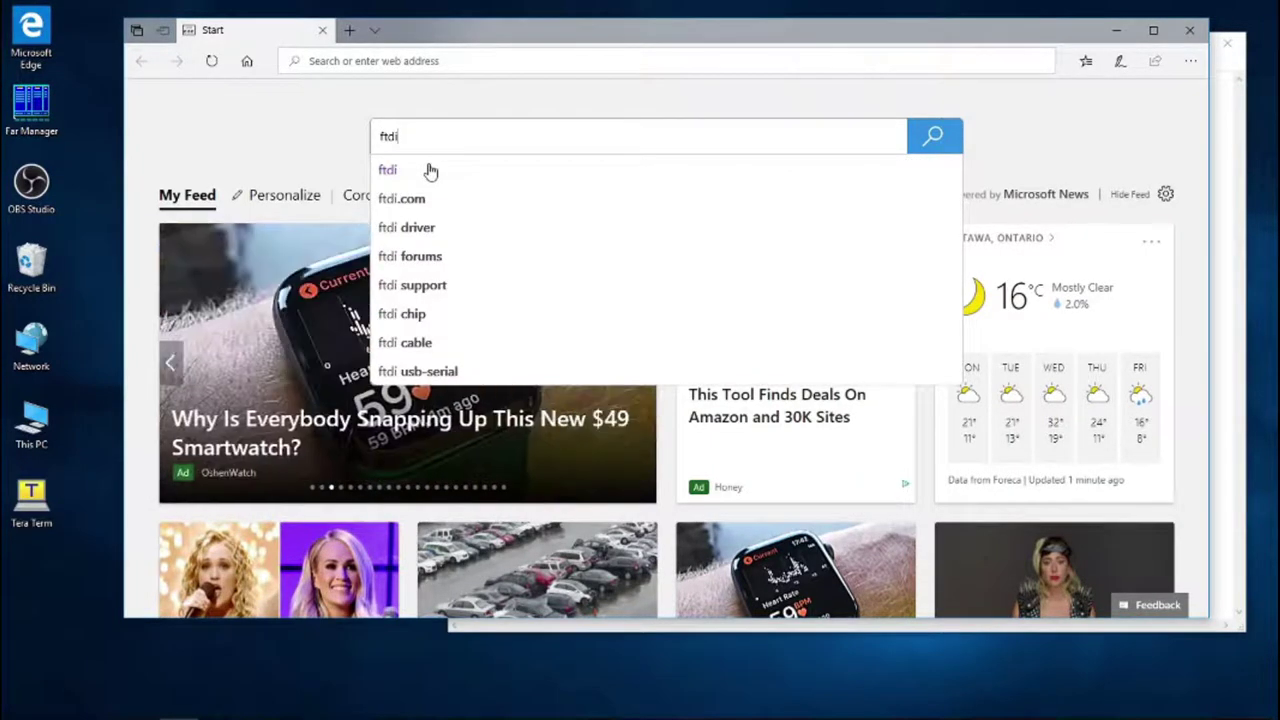
key(Down)
key(Down)
key(Down)
key(Return)
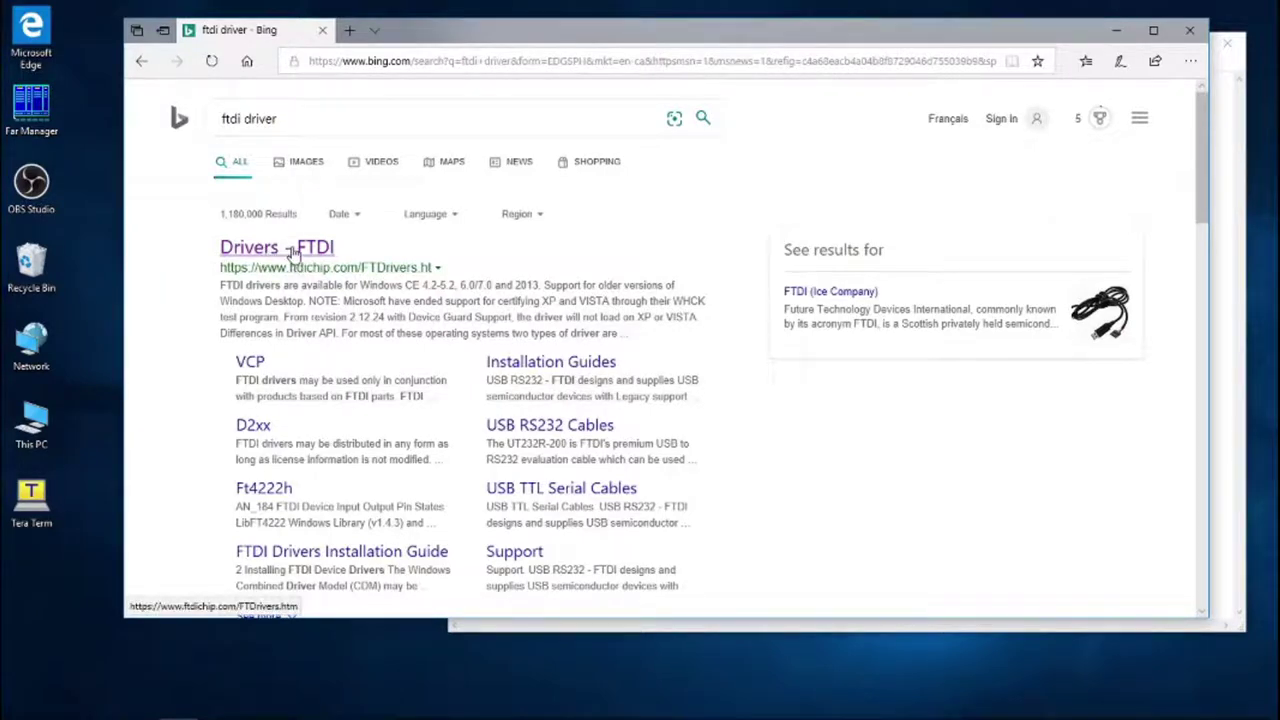
click(292, 250)
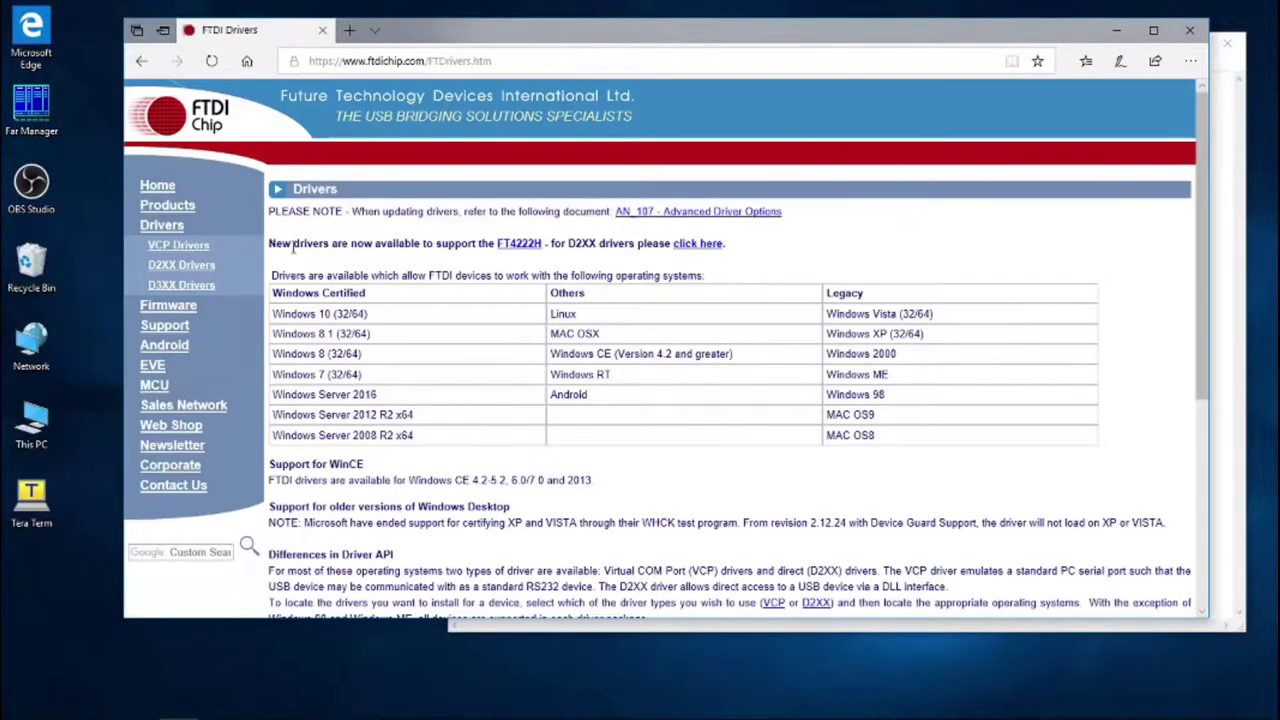
Open FTDI's VCP Drivers page, briefly visiting D2XX Drivers, and scroll to the version table
click(160, 226)
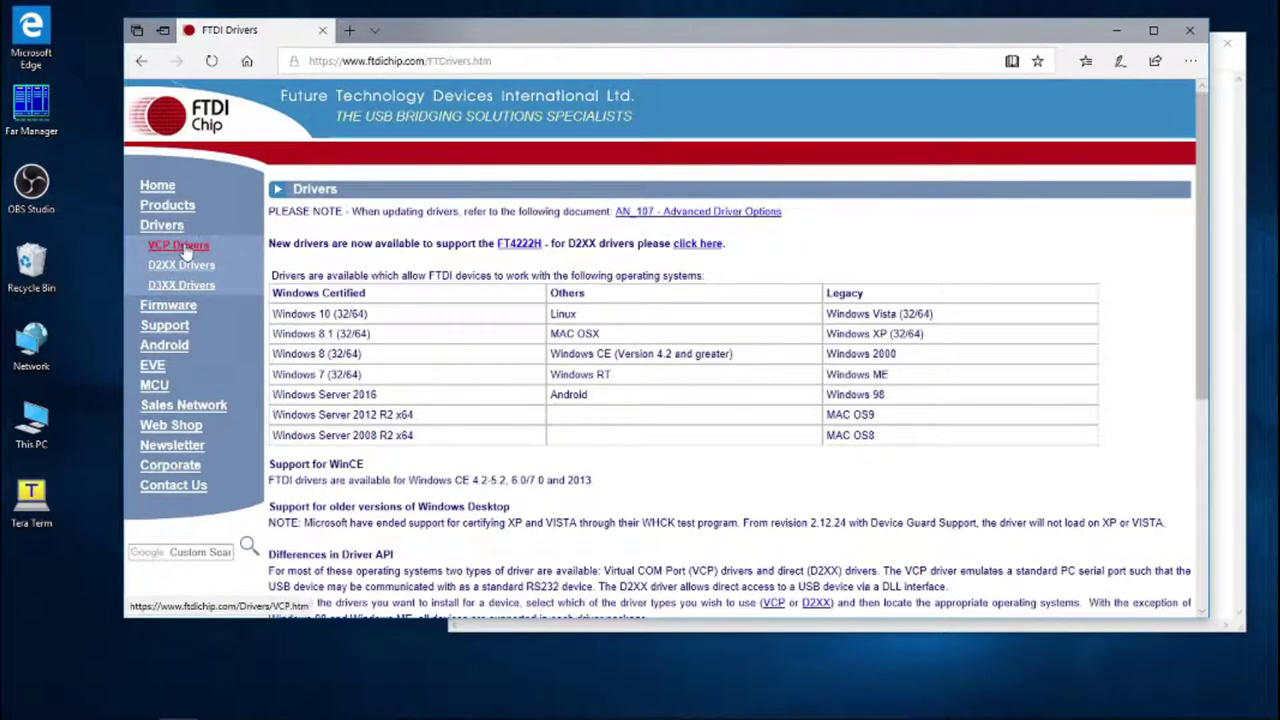
click(180, 246)
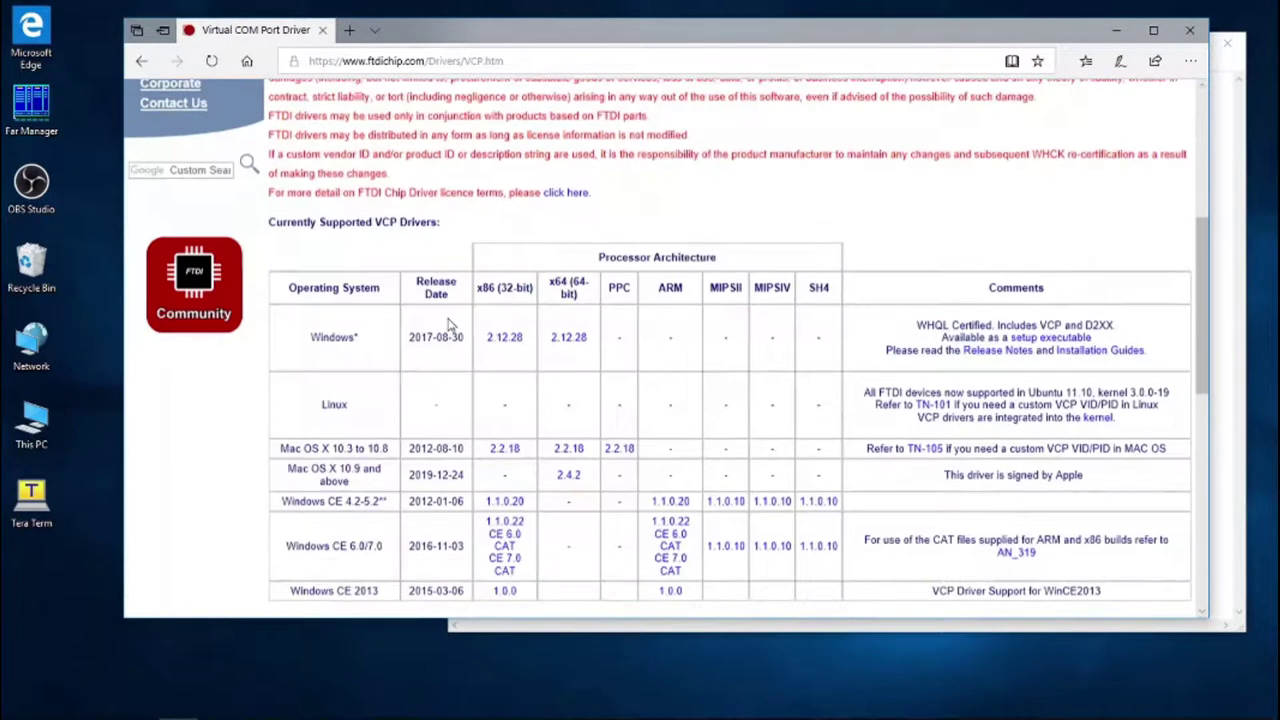
scroll(449, 323, down, 3)
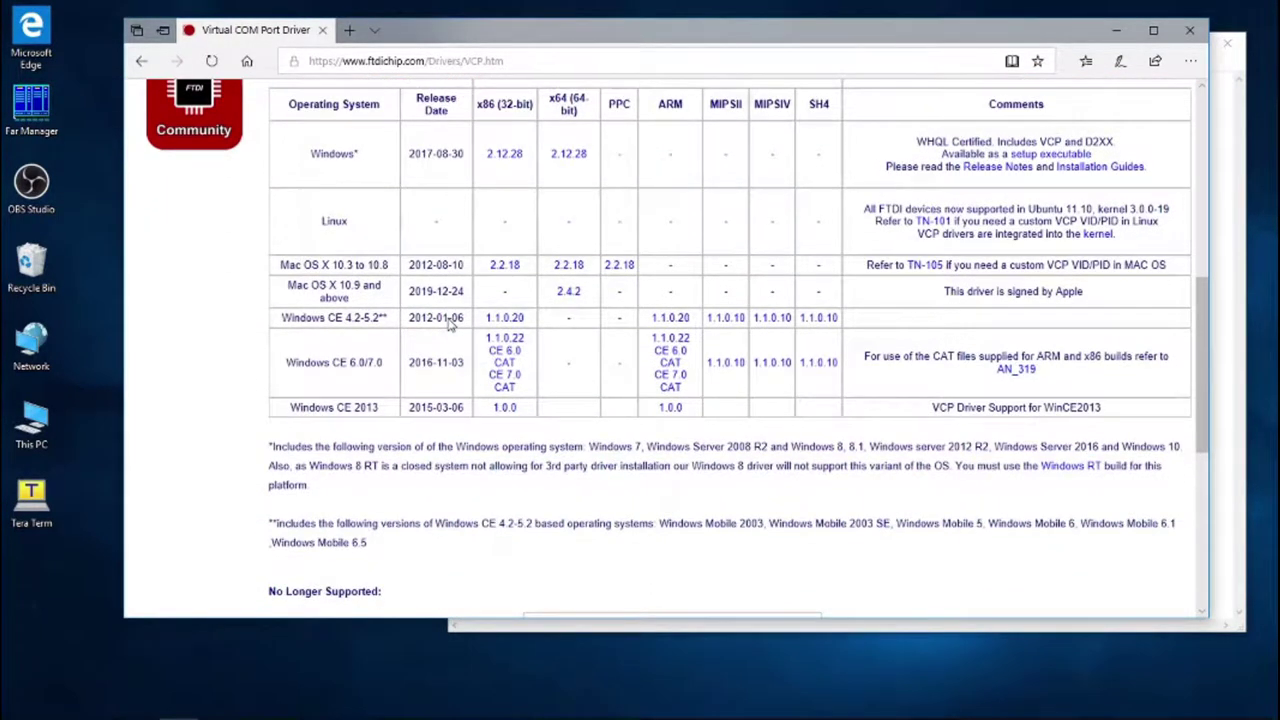
scroll(449, 323, up, 1)
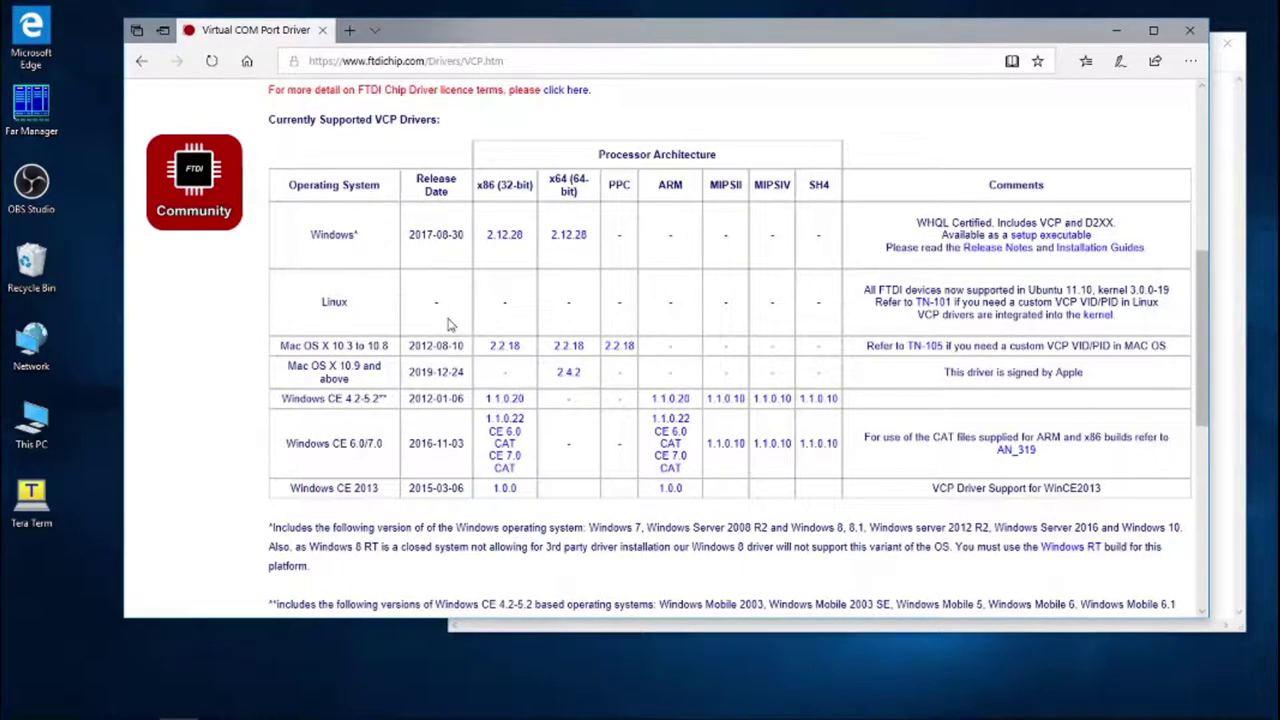
scroll(449, 323, up, 5)
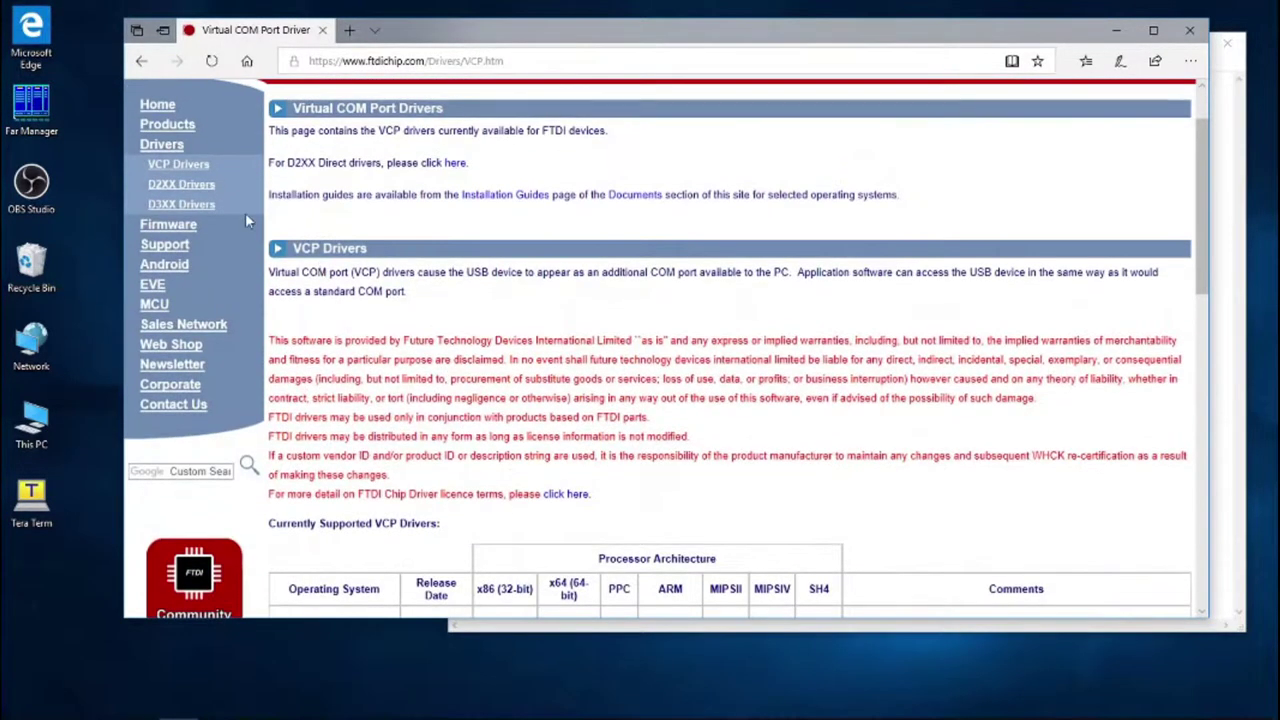
click(174, 185)
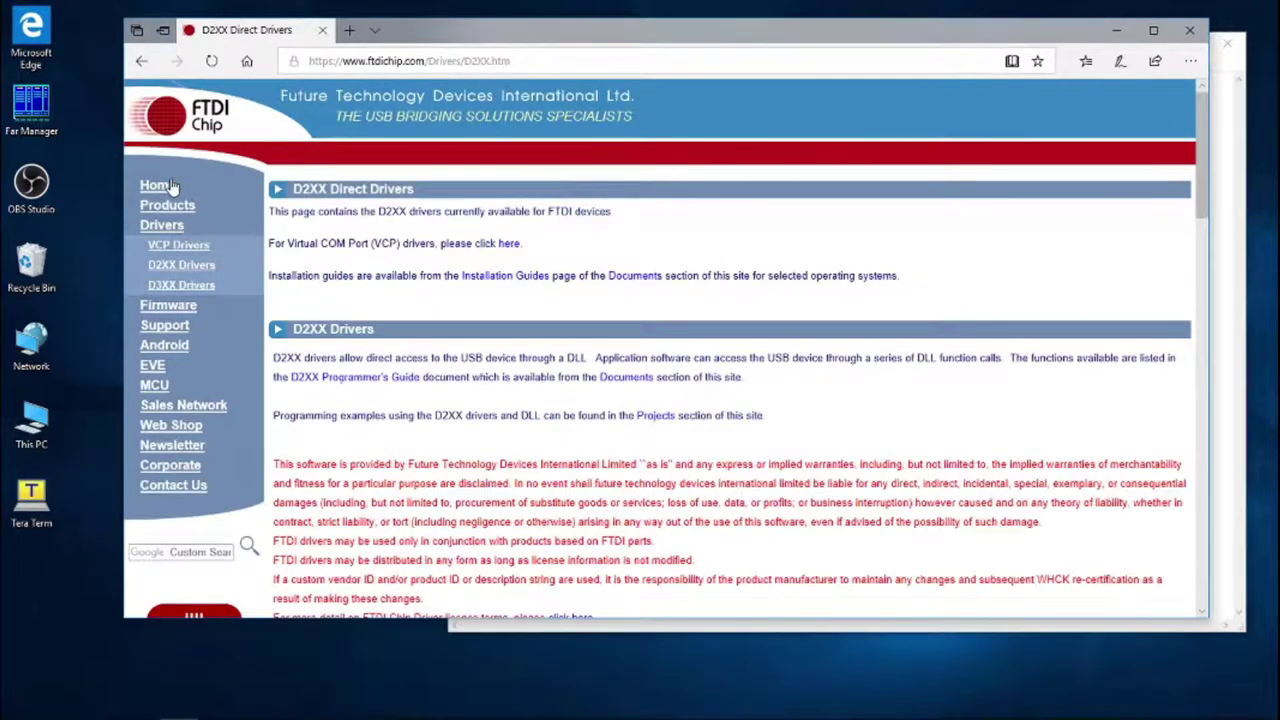
click(172, 246)
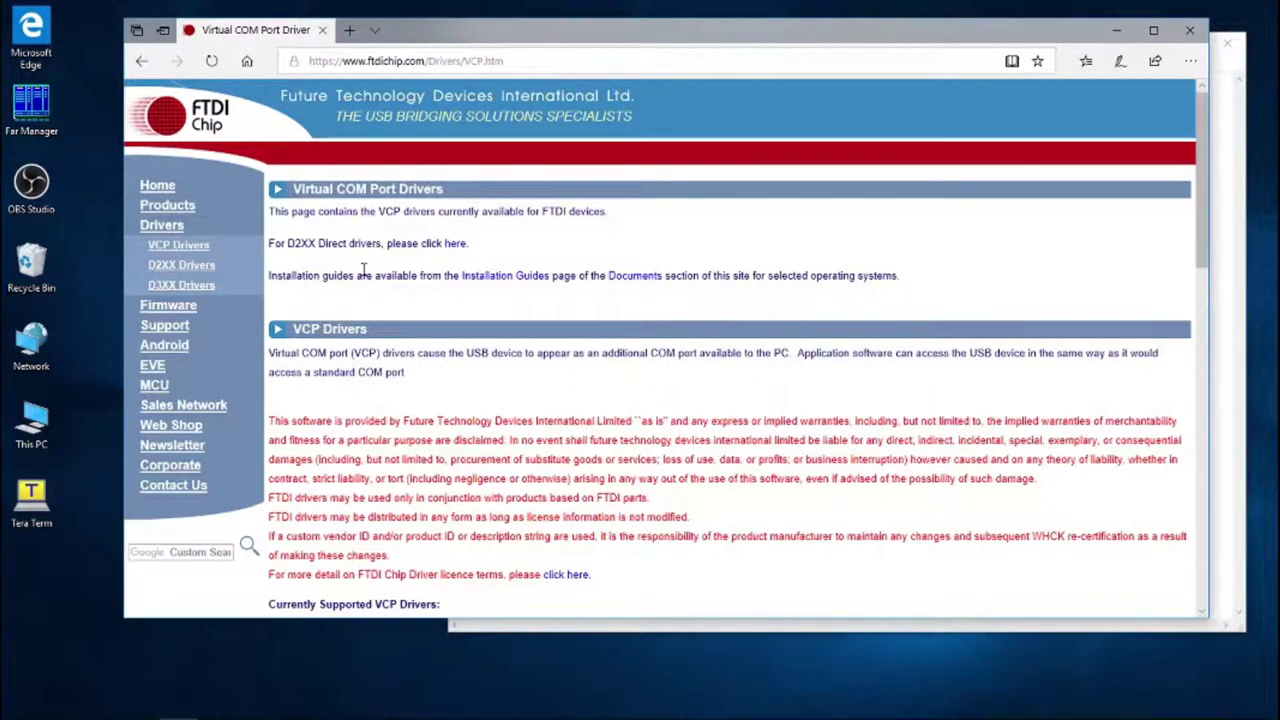
scroll(363, 270, down, 5)
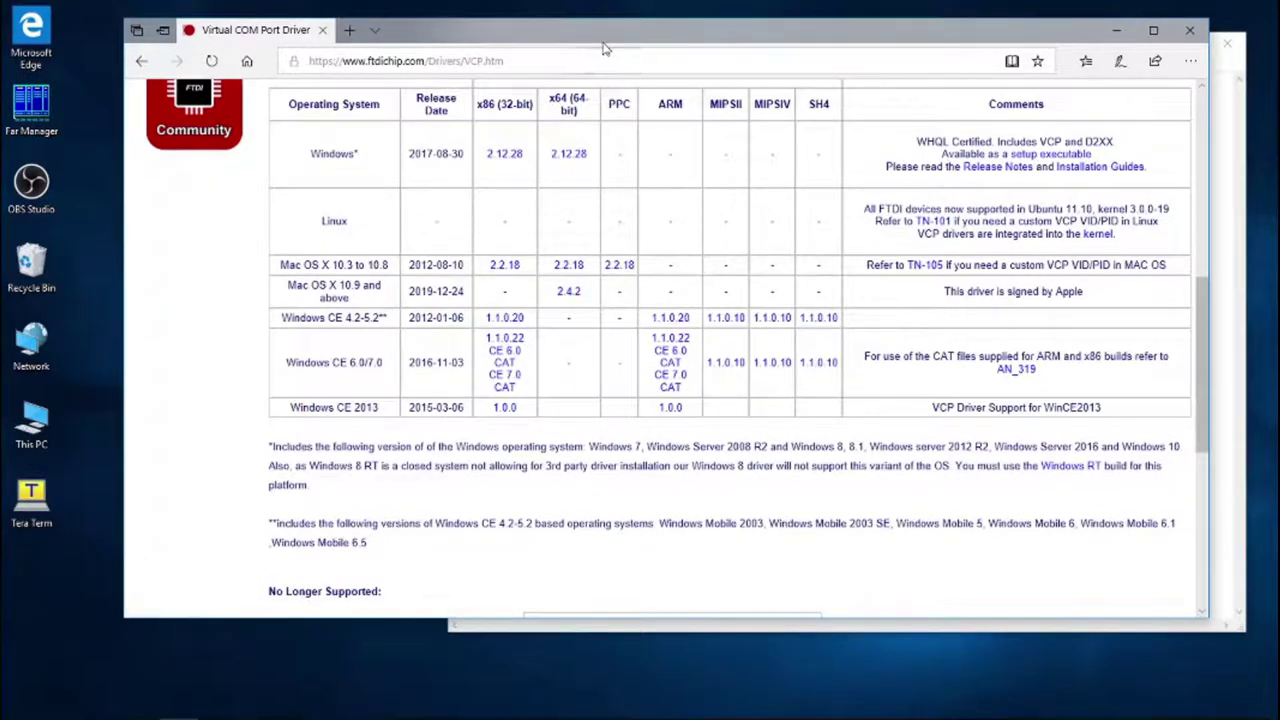
mouse_move(40, 662)
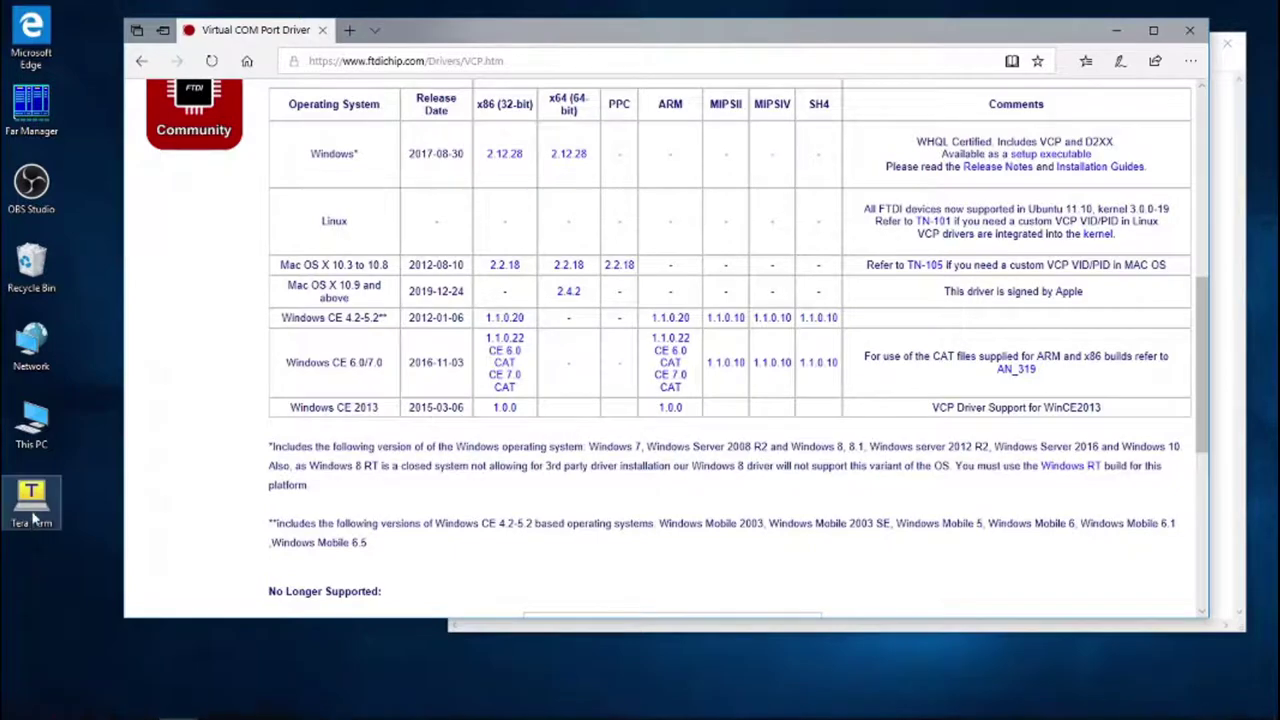
From This PC Properties, open Device Manager and select USB Serial Port (COM3) under Ports
right_click(42, 428)
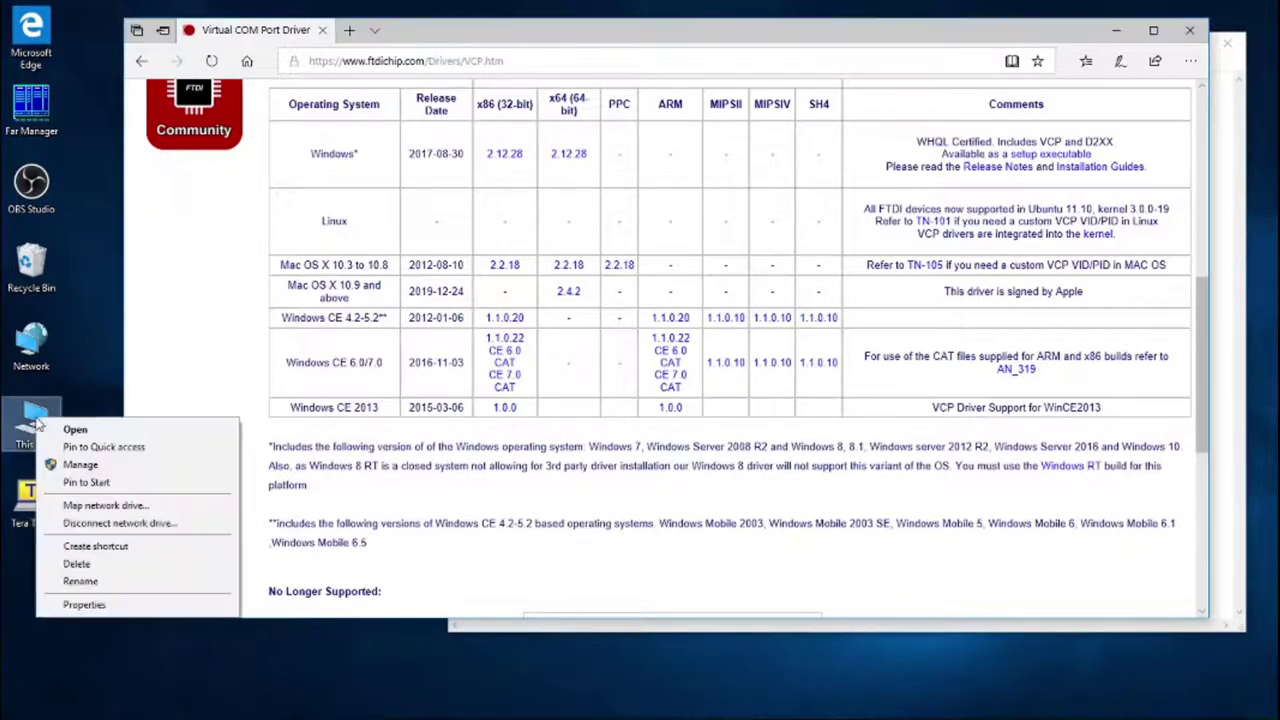
click(83, 605)
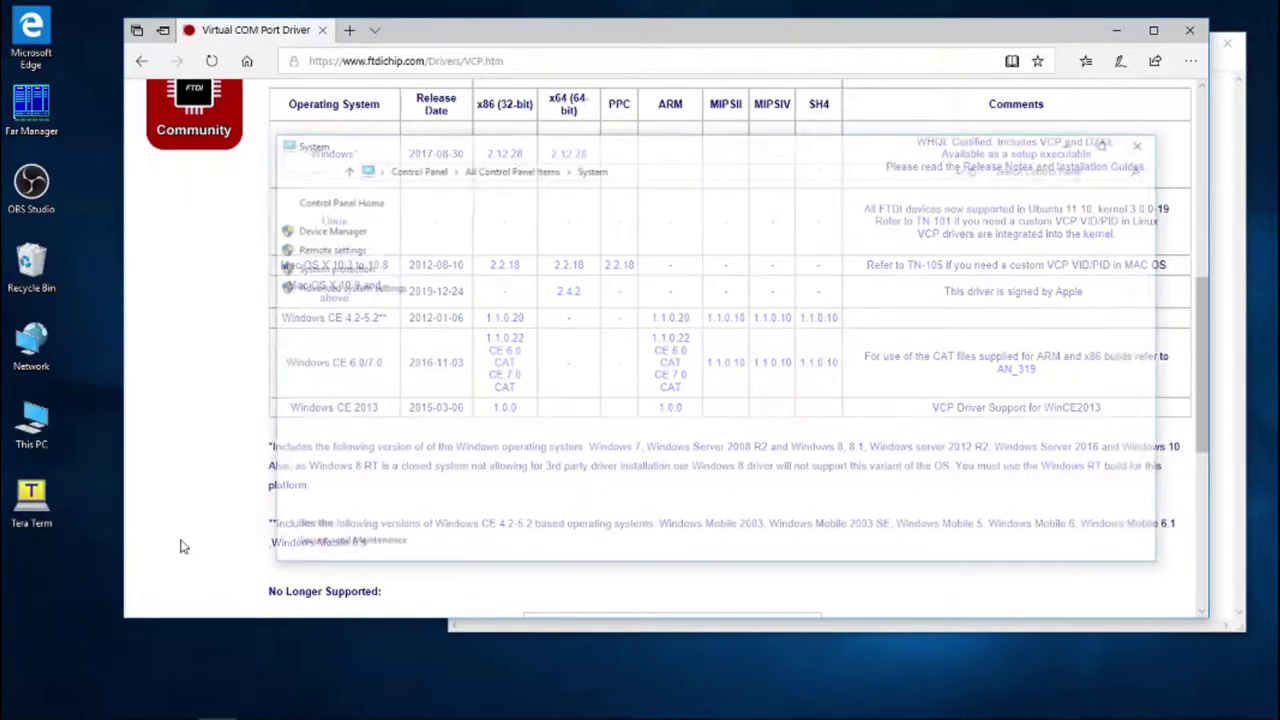
click(318, 230)
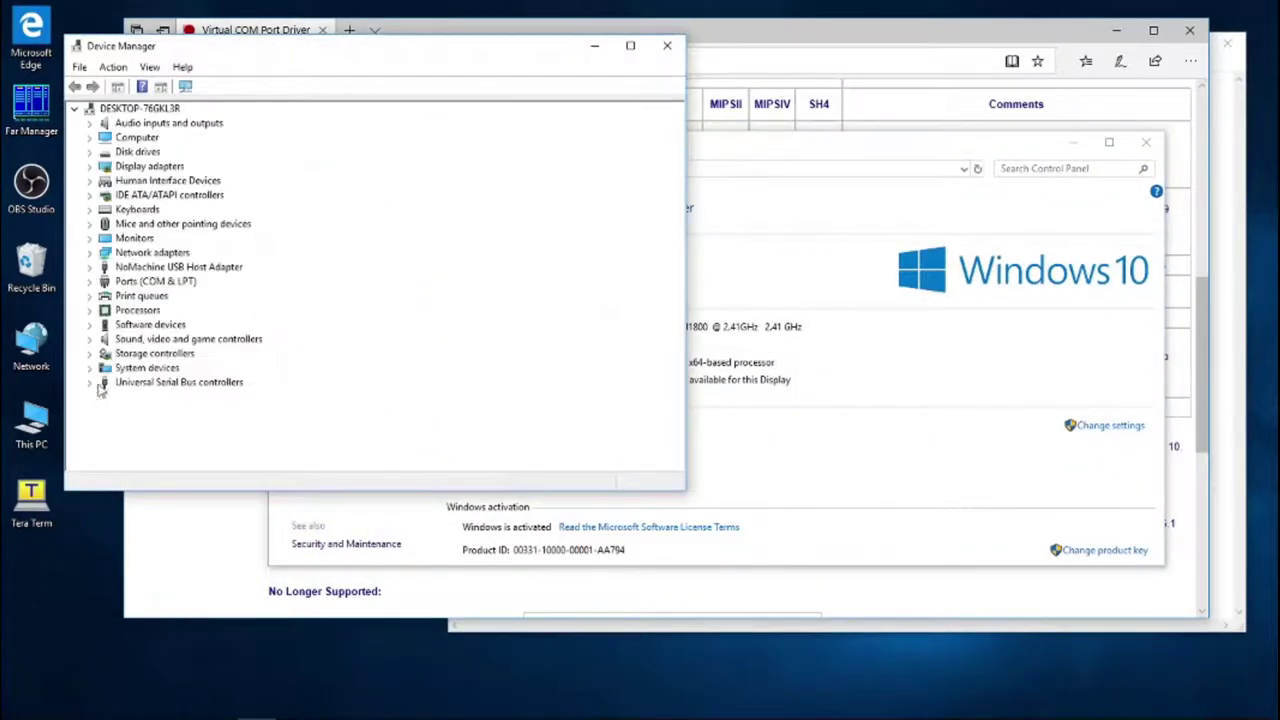
click(90, 281)
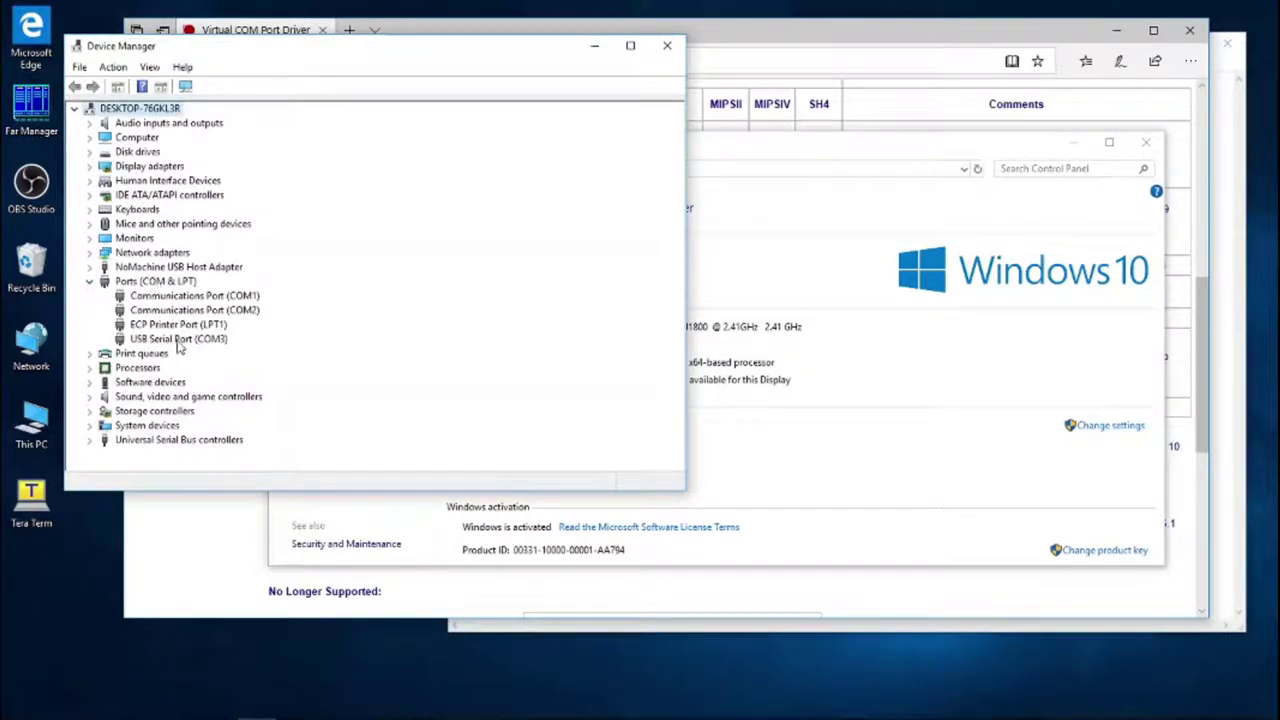
click(140, 340)
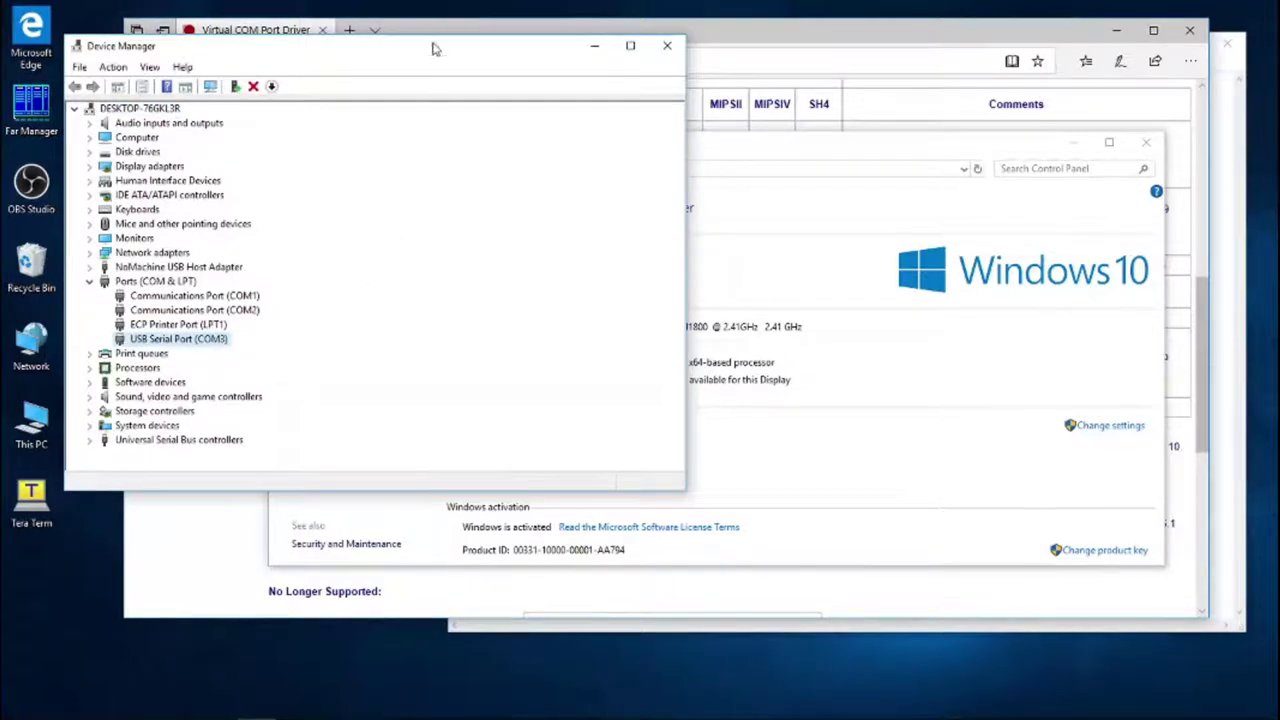
drag(433, 49, 1006, 252)
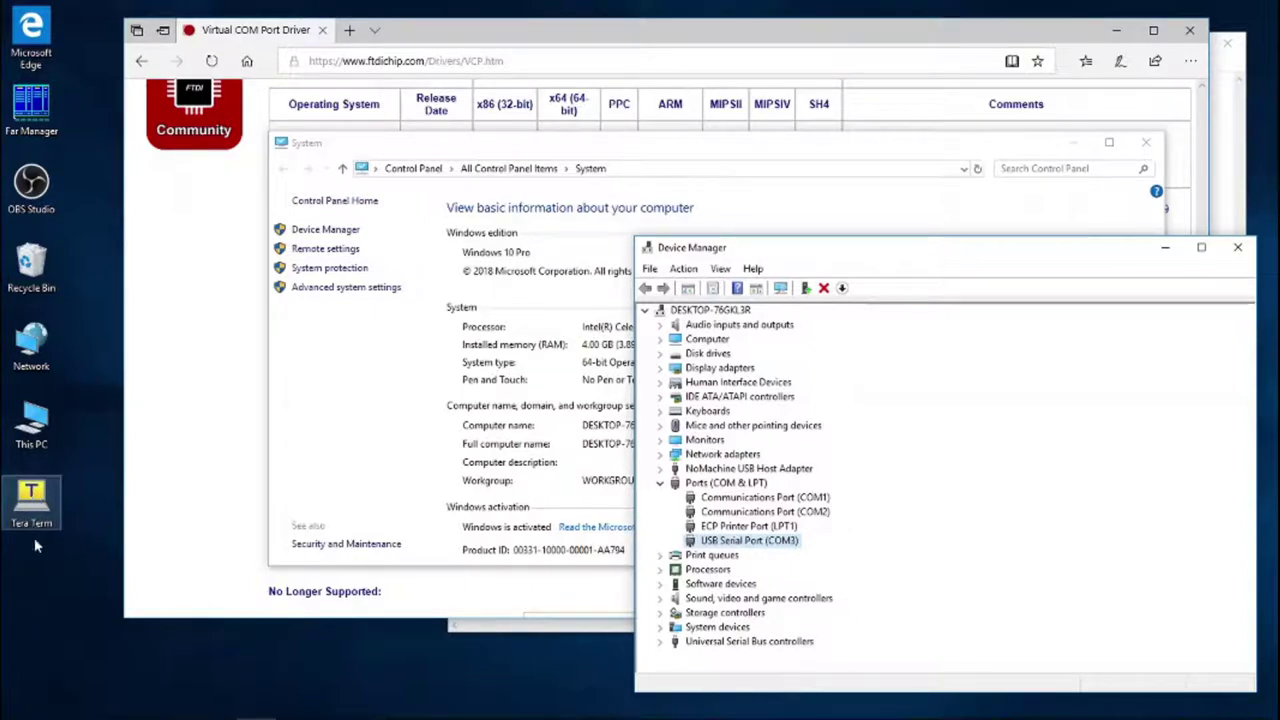
Start a new blank tab in Edge
click(32, 510)
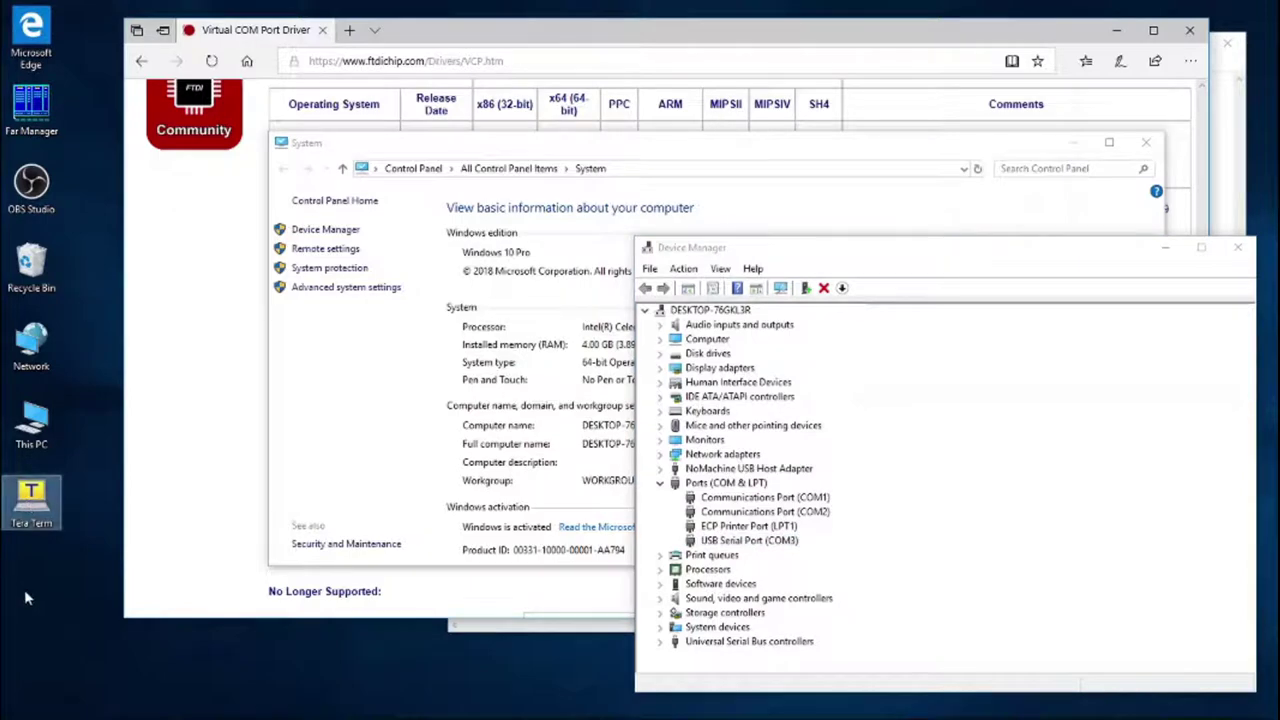
click(28, 598)
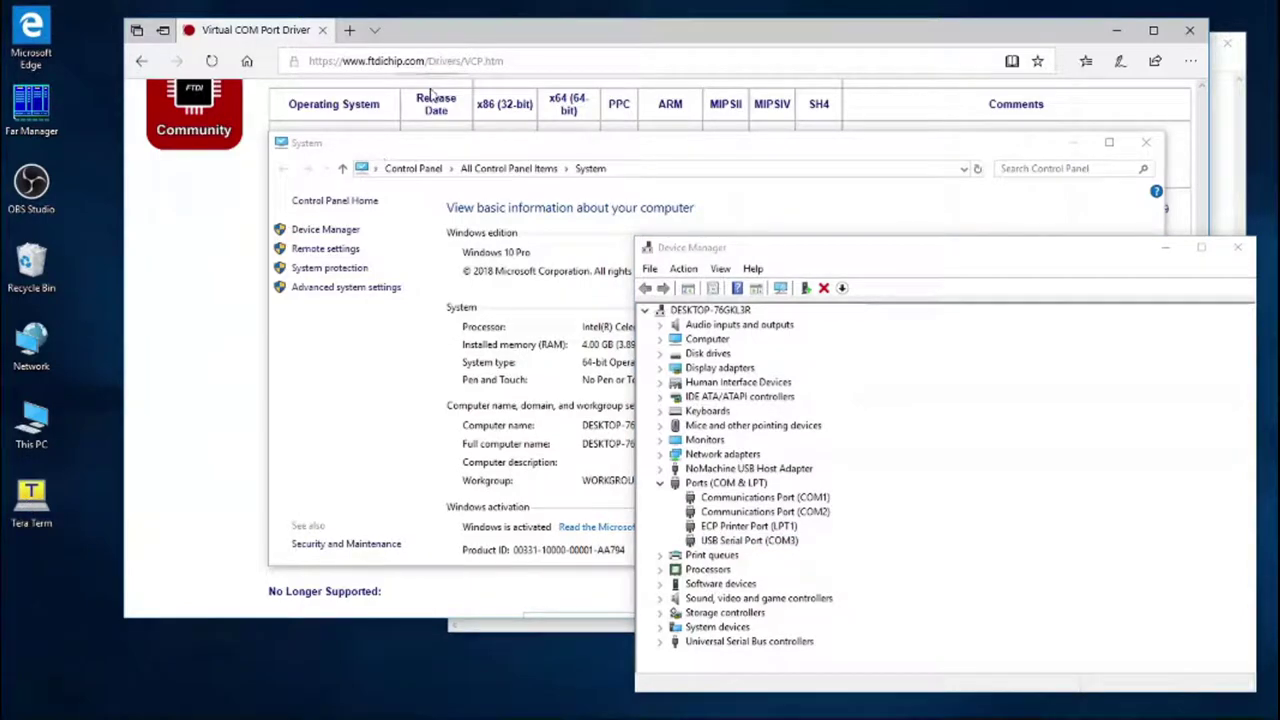
click(352, 31)
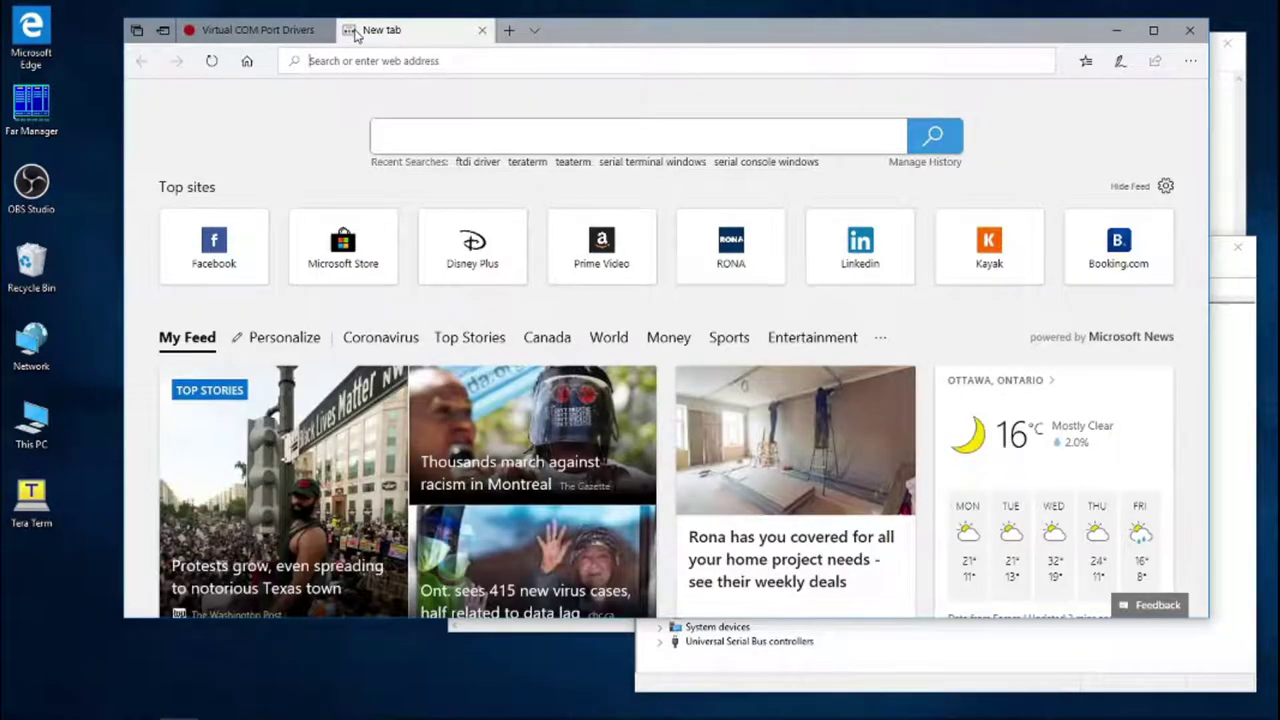
Search Bing for 'teraterm' from the new tab's address bar
text(tera)
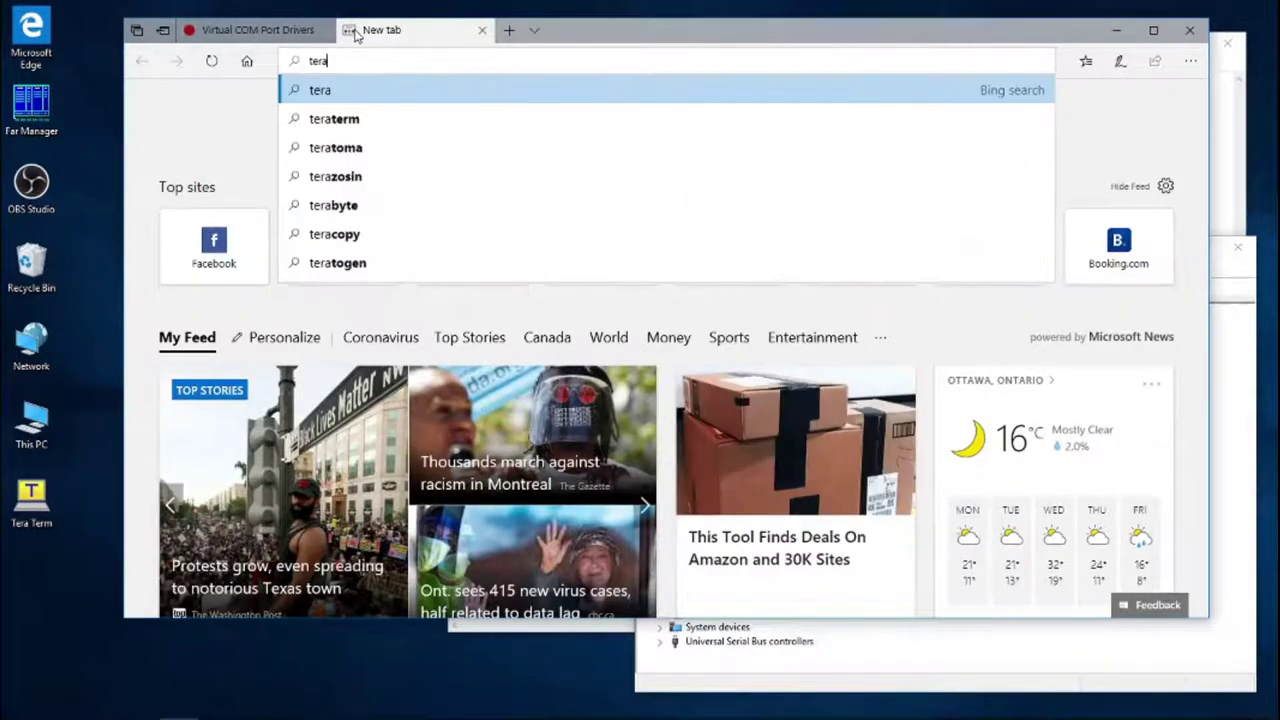
key(Down)
key(Return)
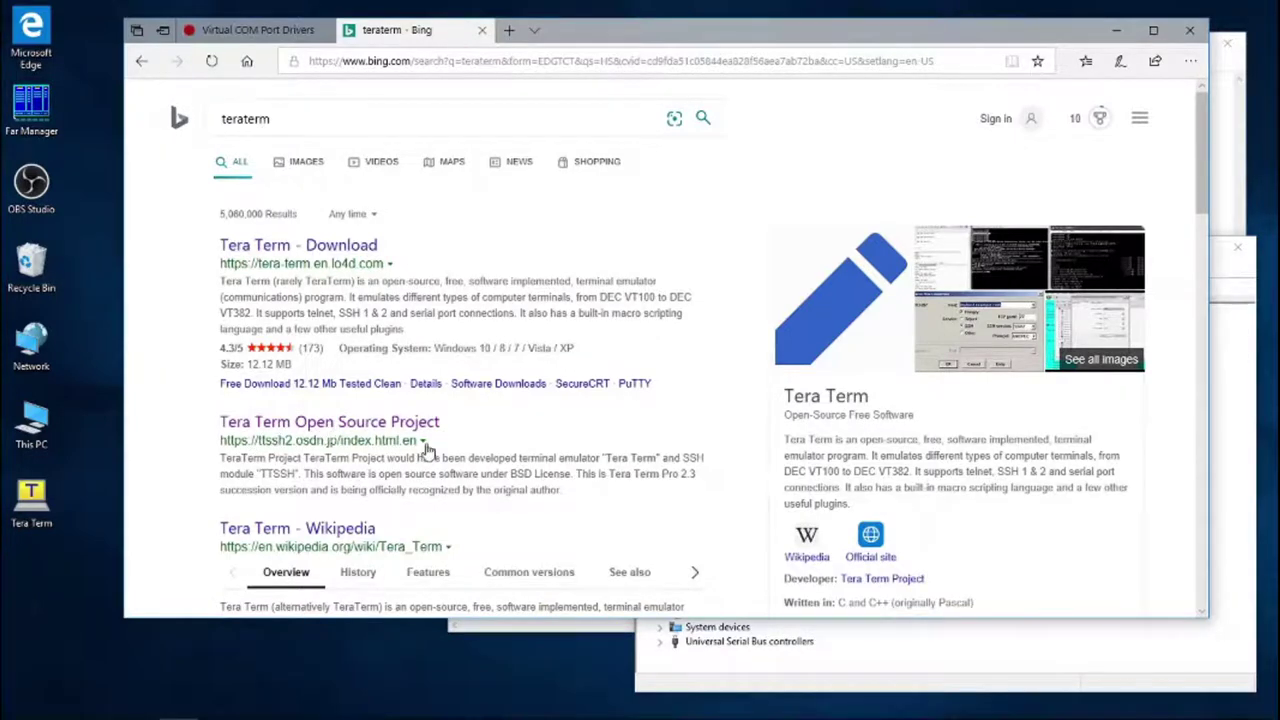
double_click(323, 441)
click(170, 449)
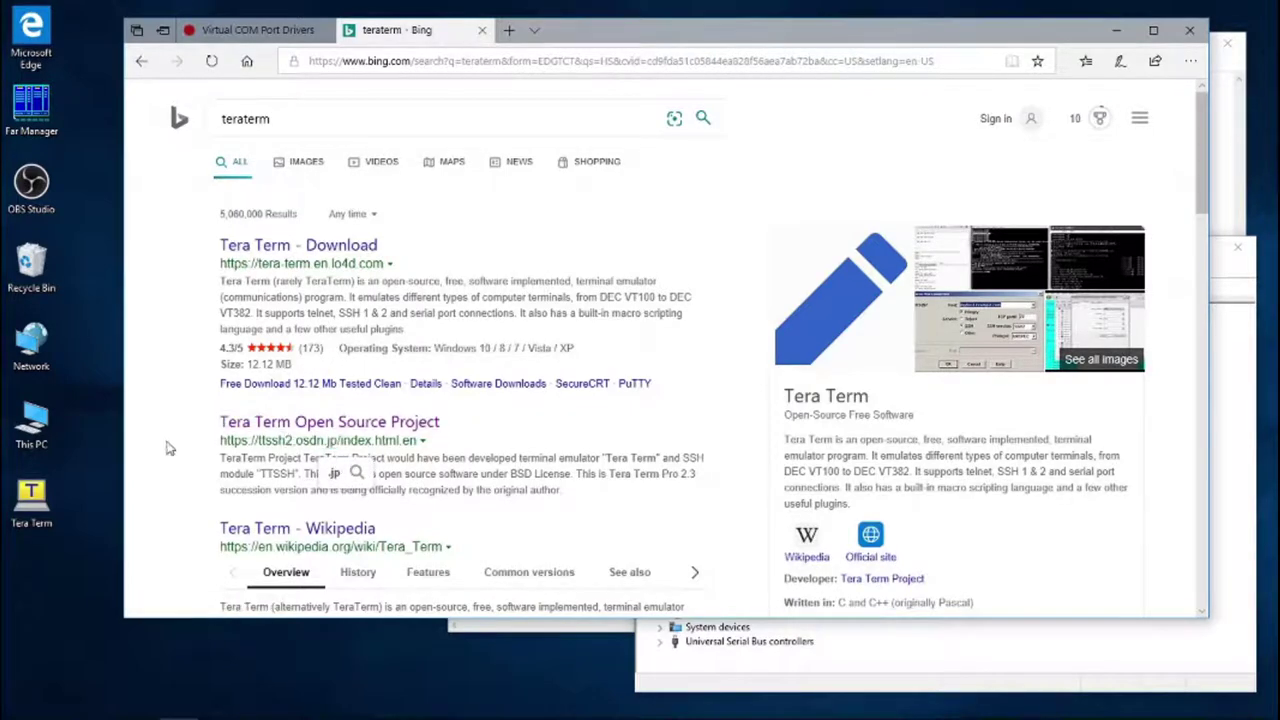
Go to the Tera Term project download page, scroll to the 4.105 packages, then minimize Edge
click(258, 423)
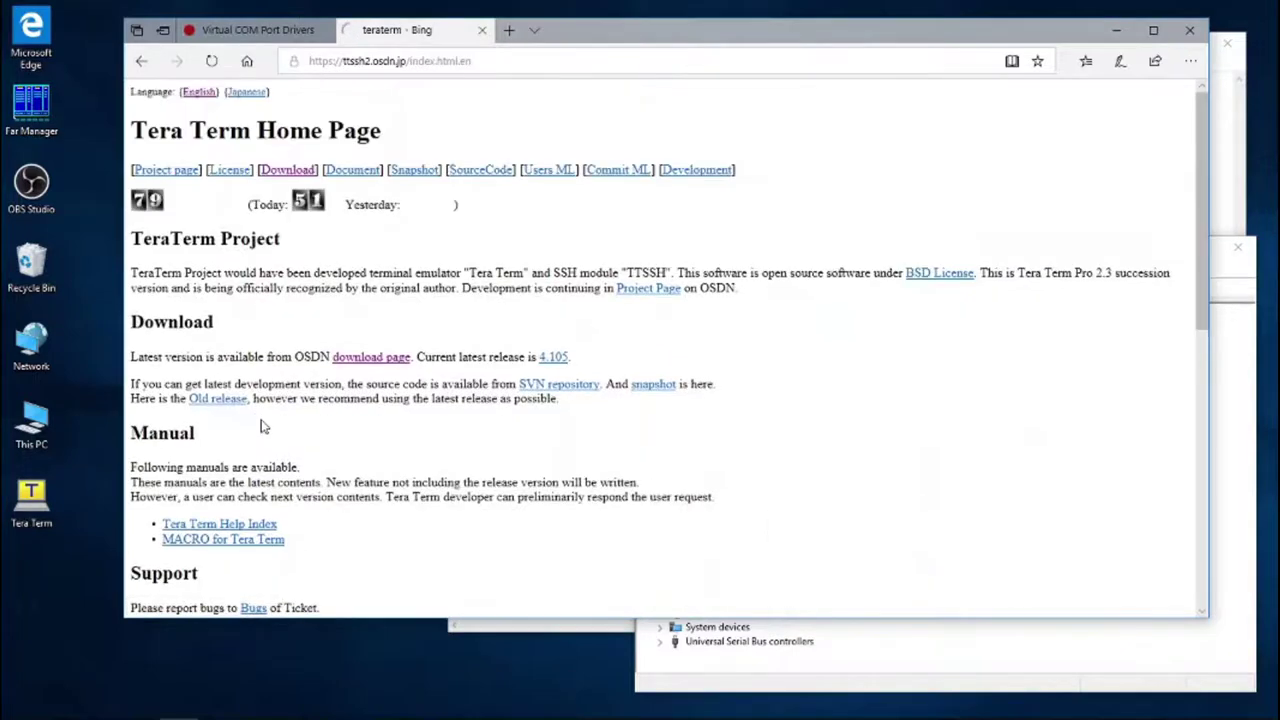
click(362, 362)
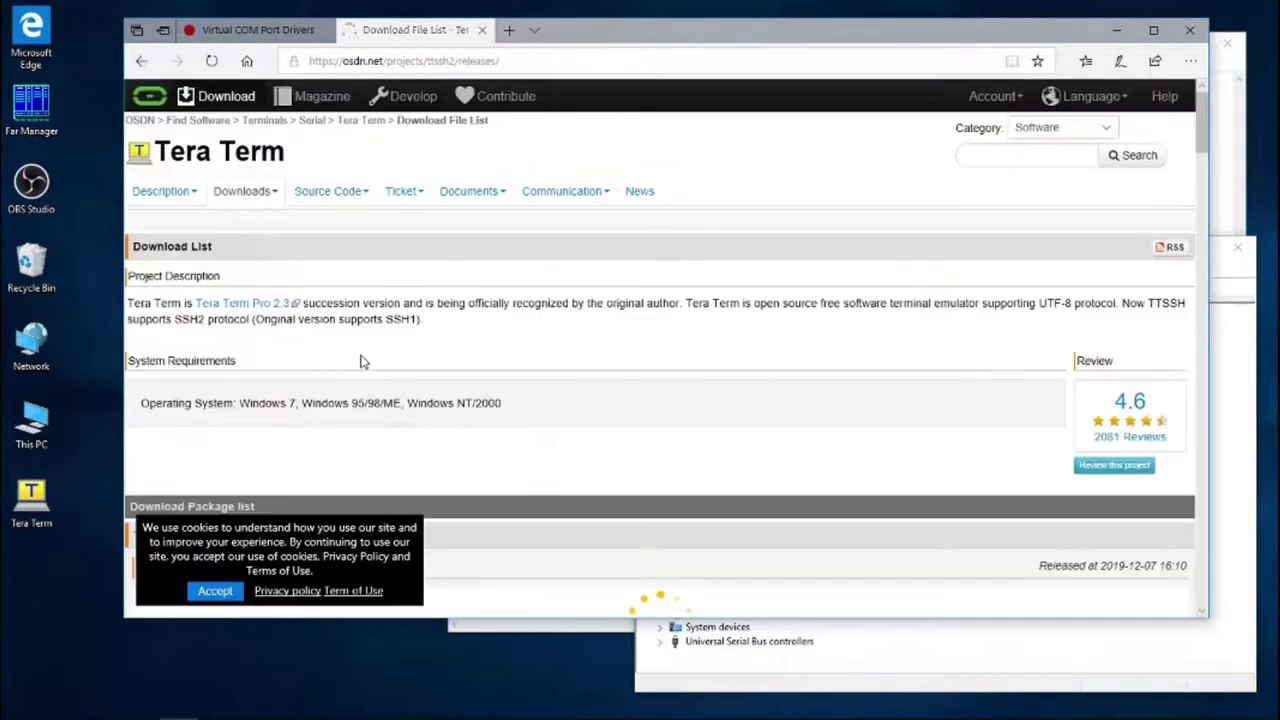
scroll(343, 357, down, 4)
scroll(343, 357, up, 2)
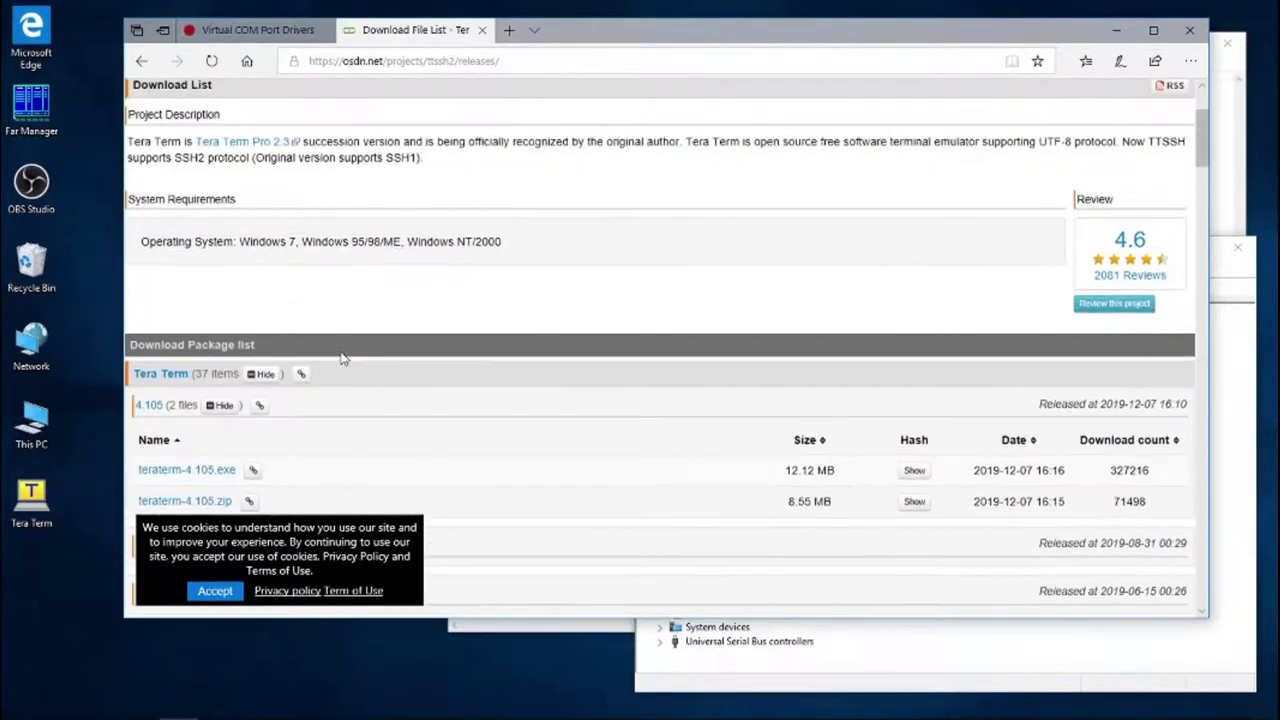
scroll(343, 357, down, 1)
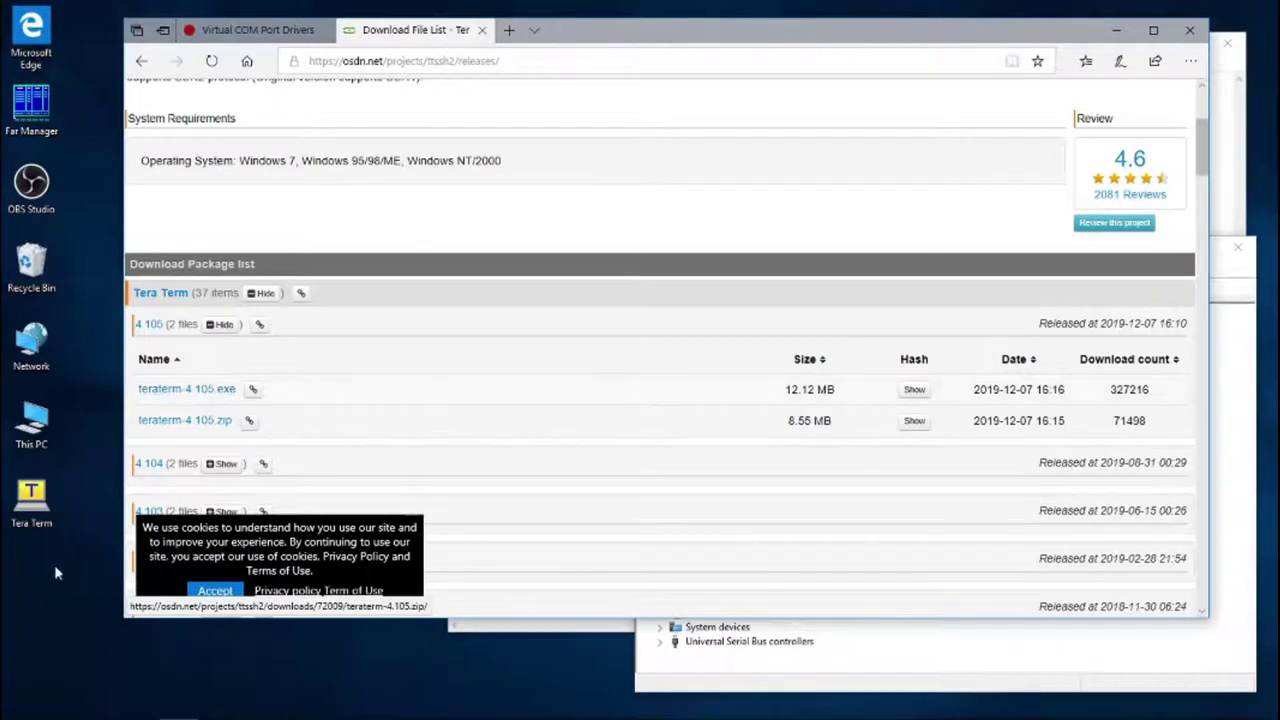
click(38, 518)
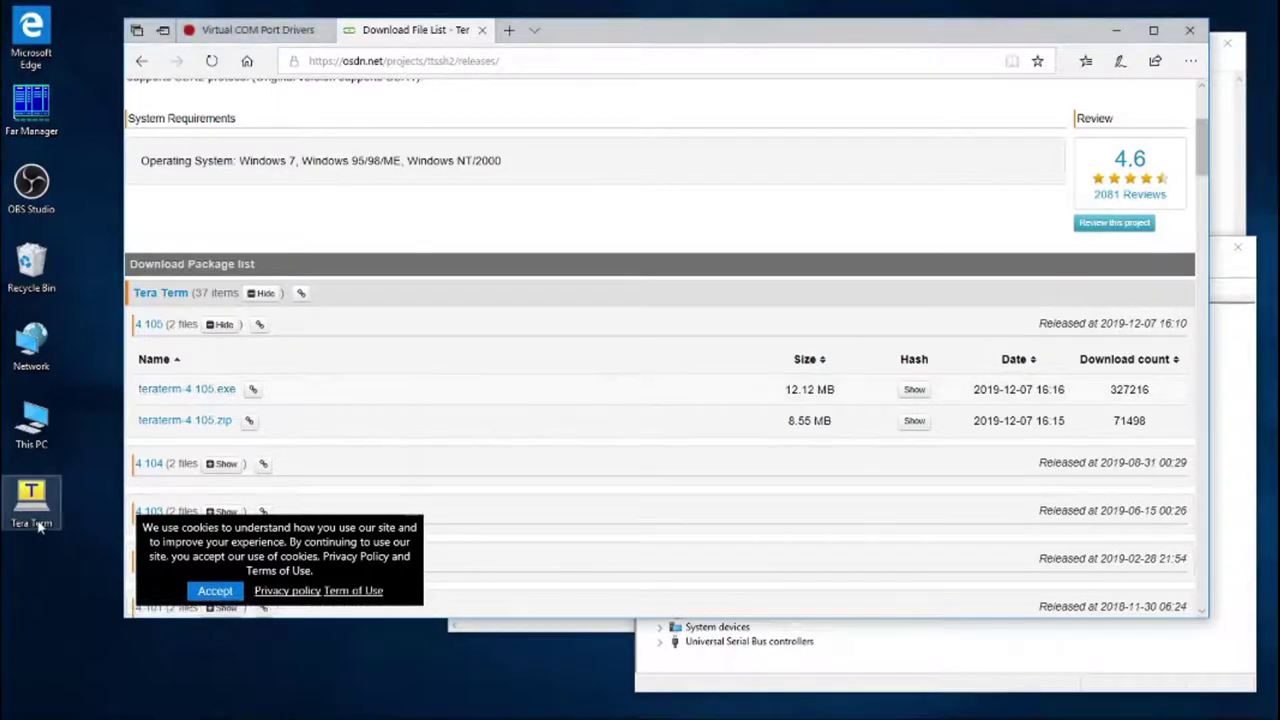
click(1110, 36)
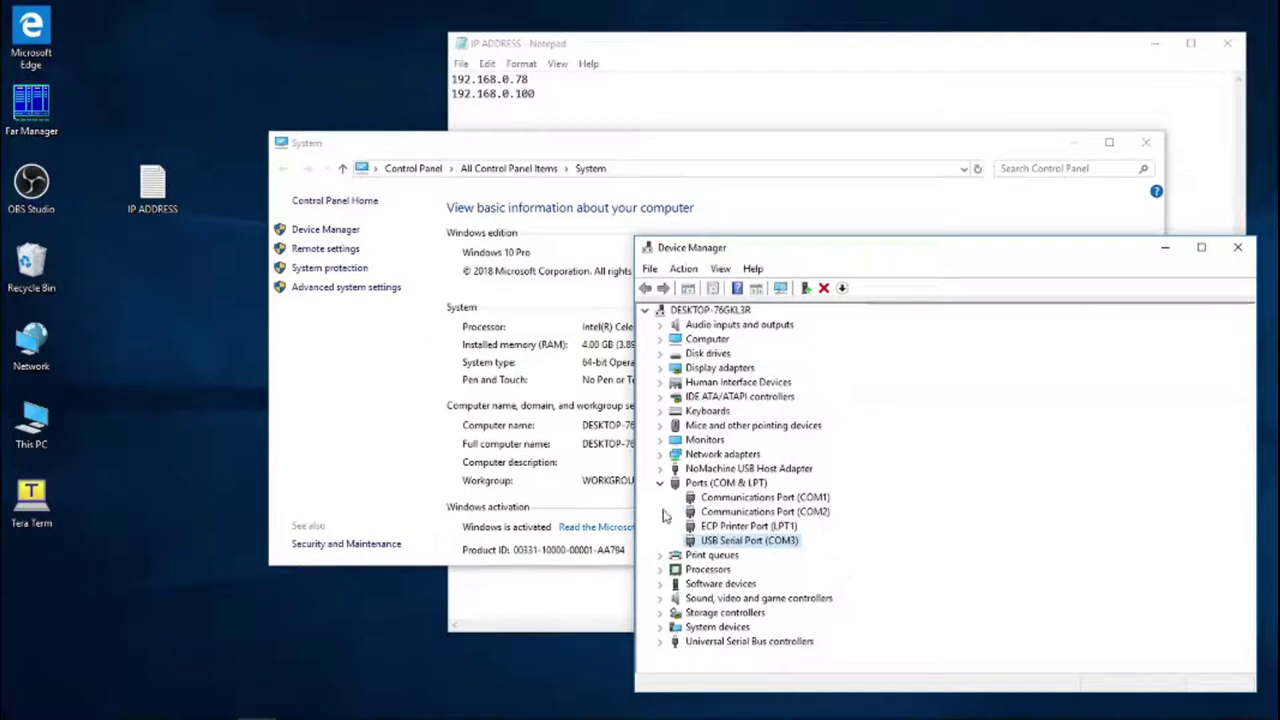
Close the Device Manager and System windows
click(1237, 247)
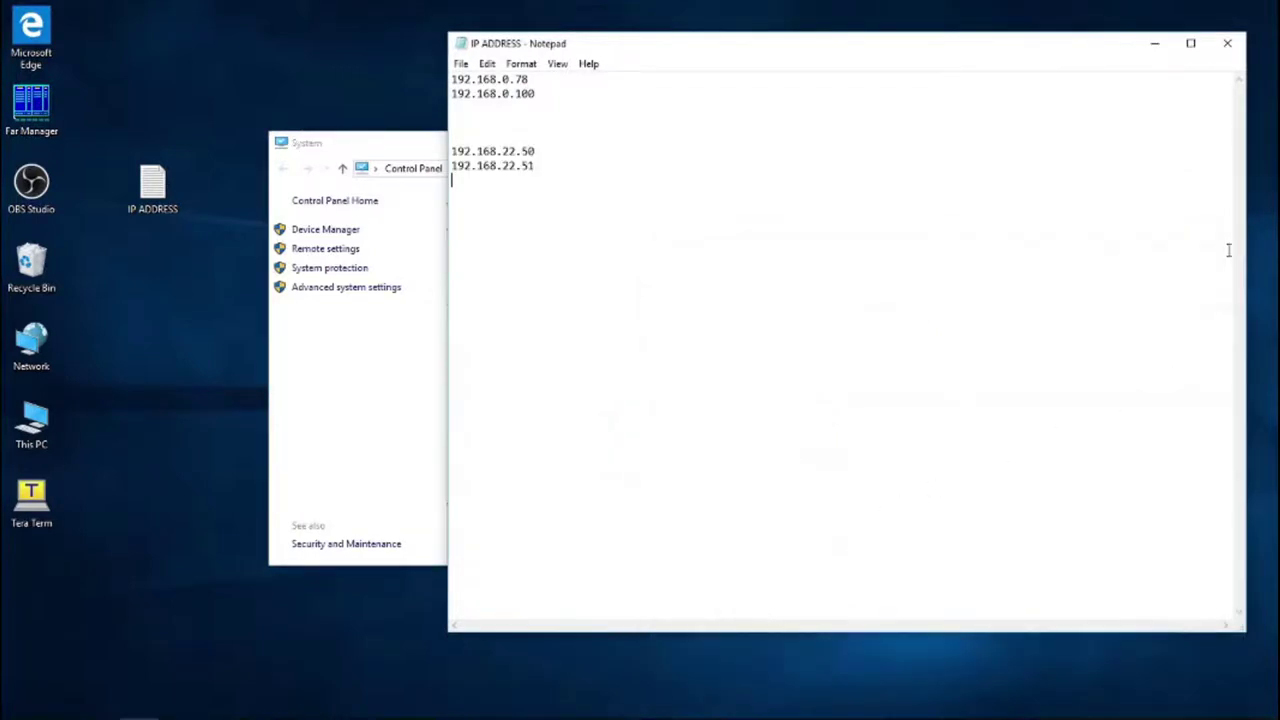
click(384, 151)
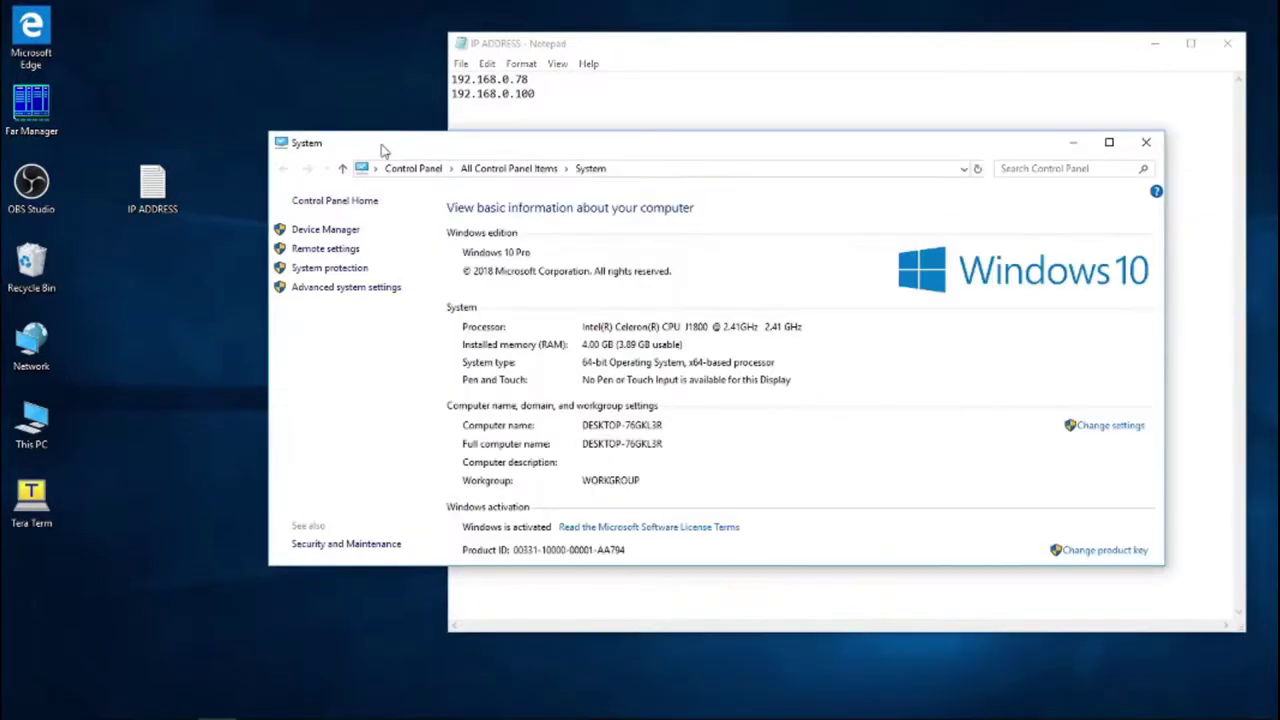
click(1146, 143)
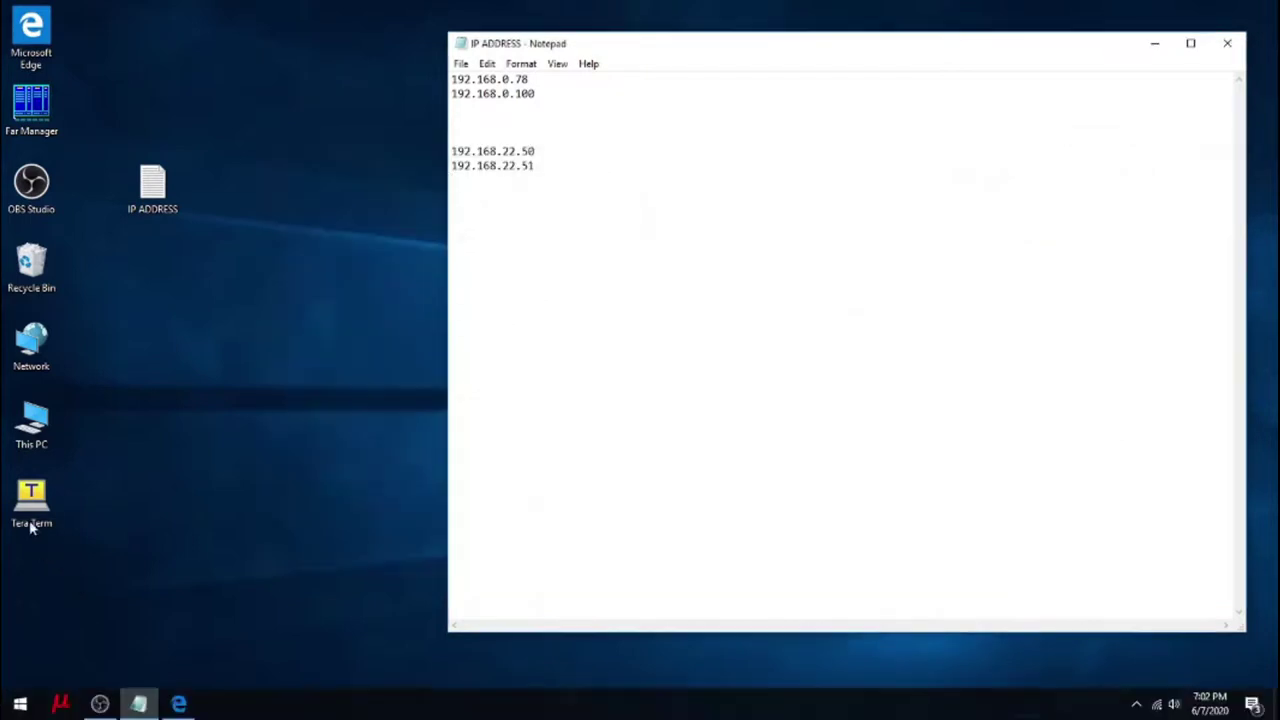
Launch Tera Term and connect via Serial on port COM3: USB Serial Port
double_click(31, 495)
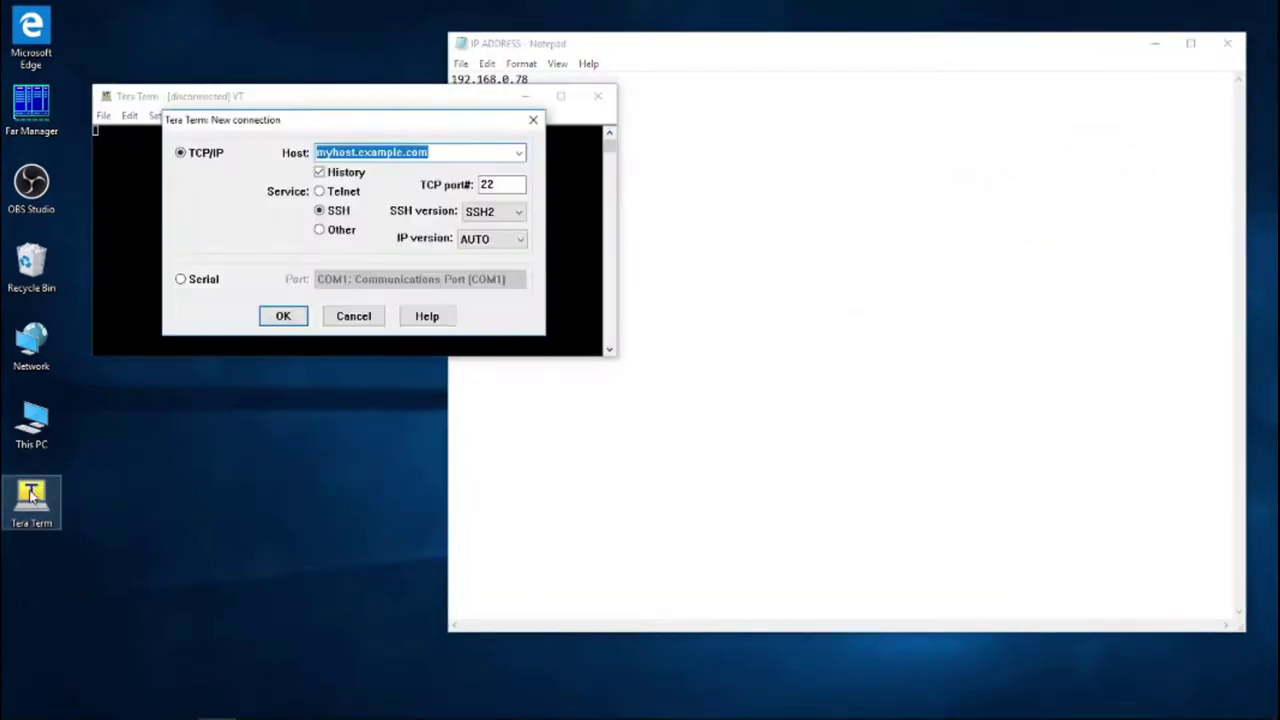
click(186, 281)
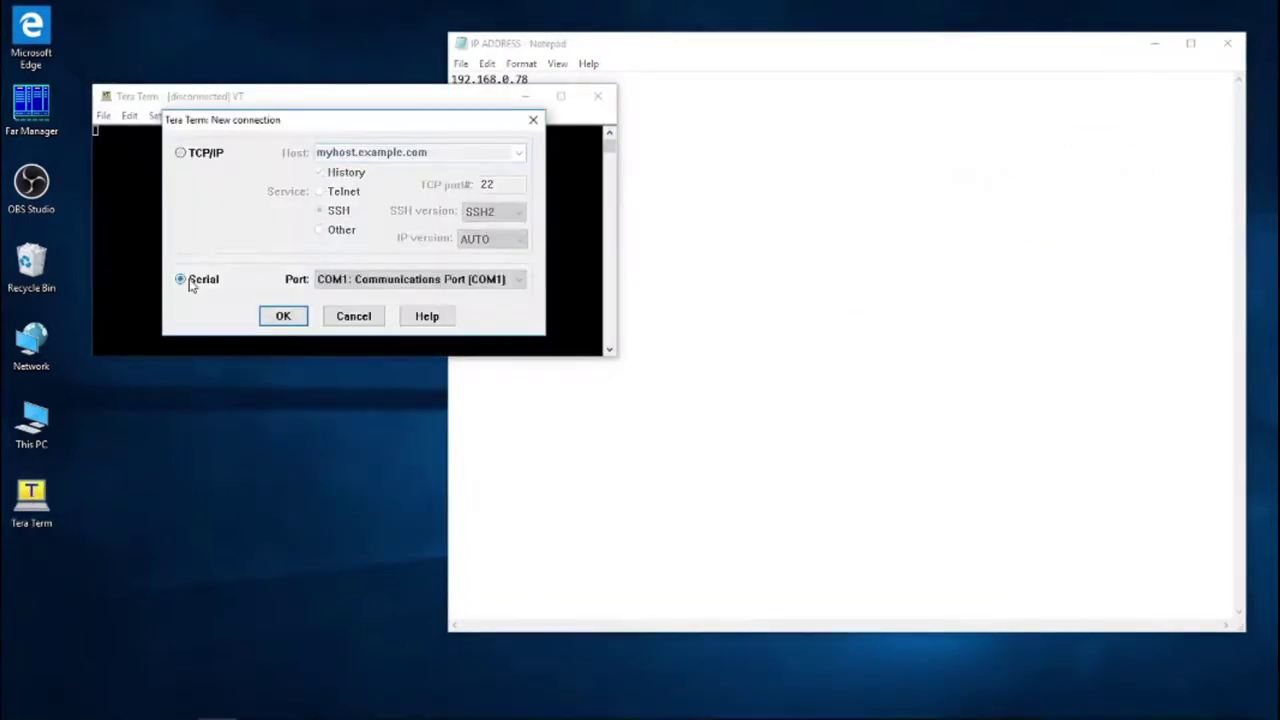
click(518, 279)
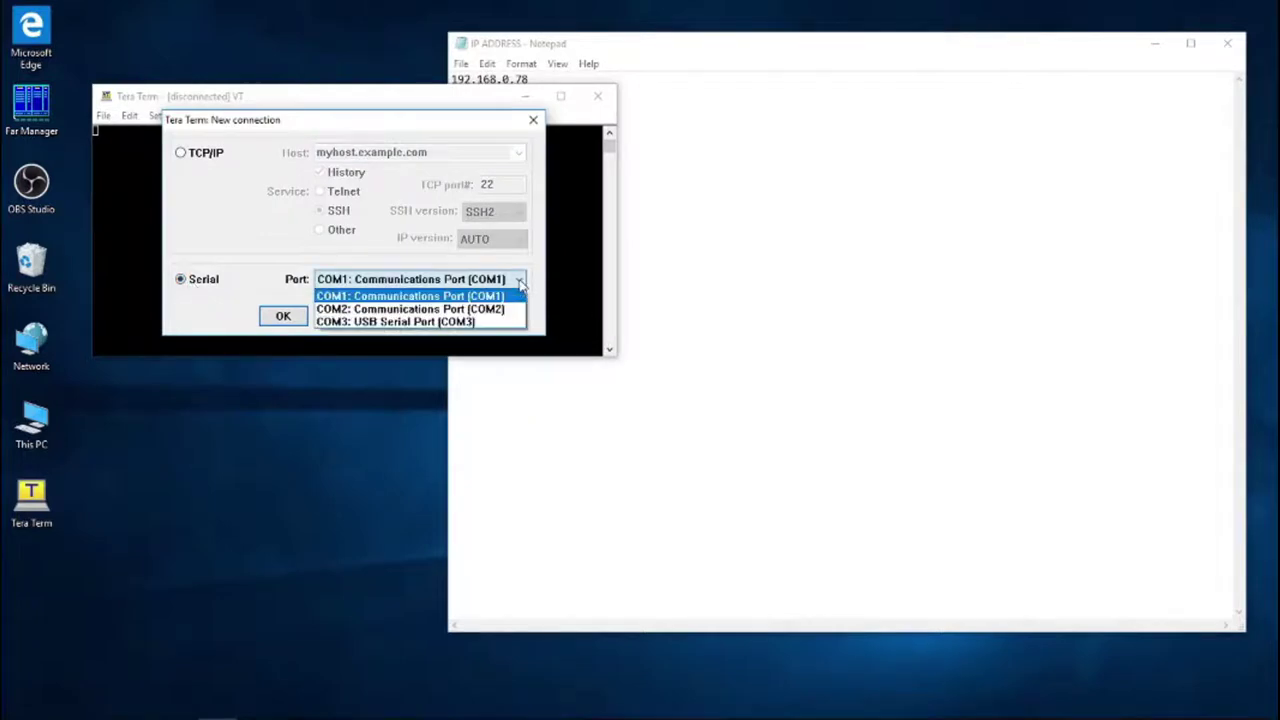
click(386, 322)
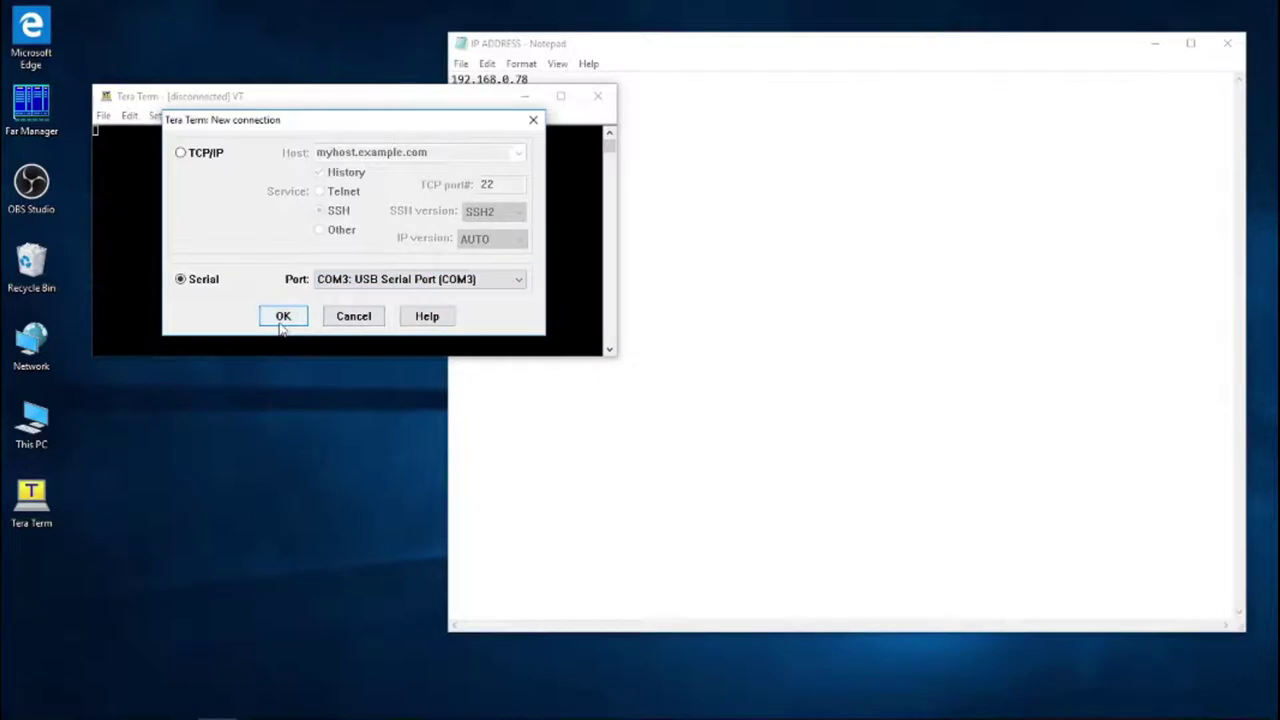
click(282, 318)
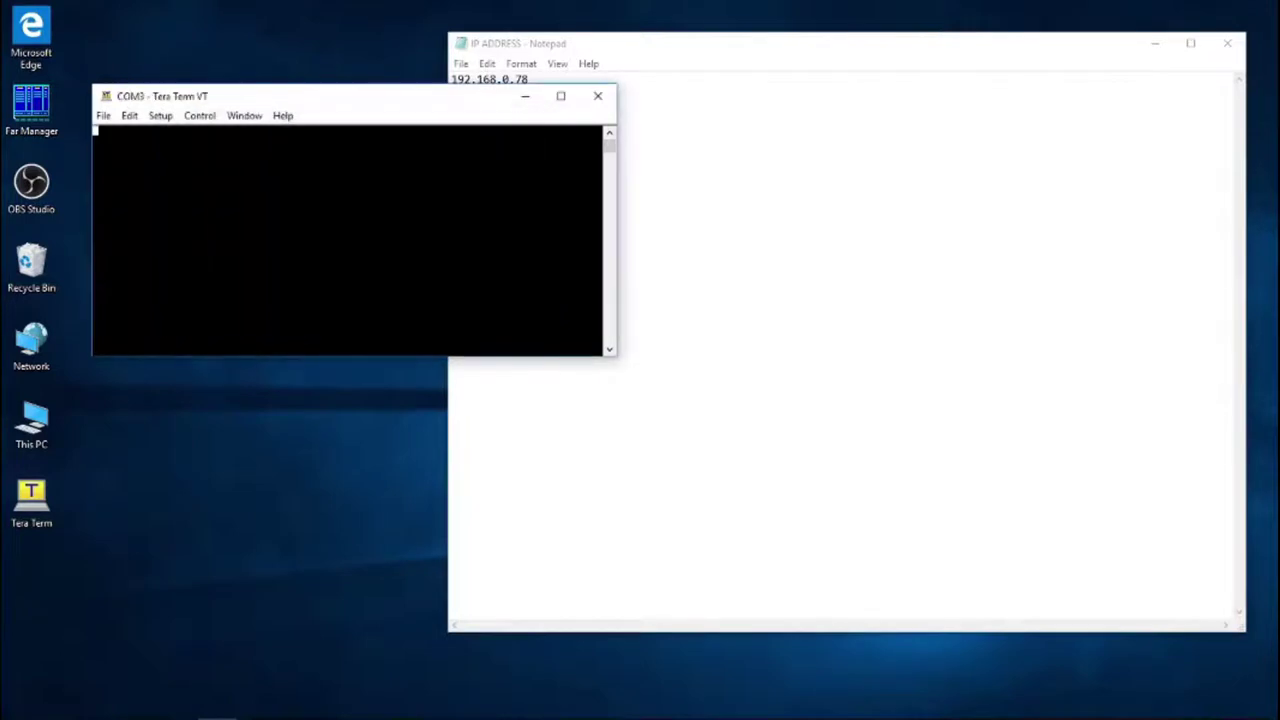
click(159, 117)
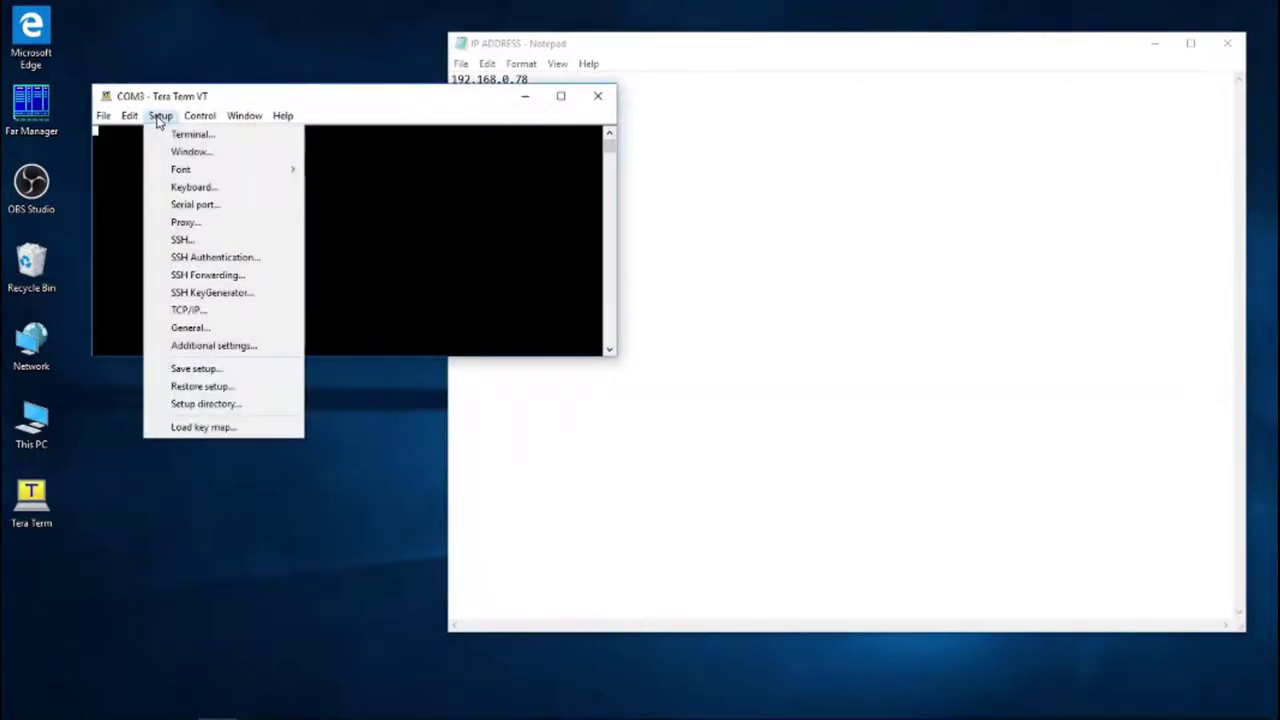
Change the COM3 serial port speed to 115200 and apply it with New setting
click(198, 208)
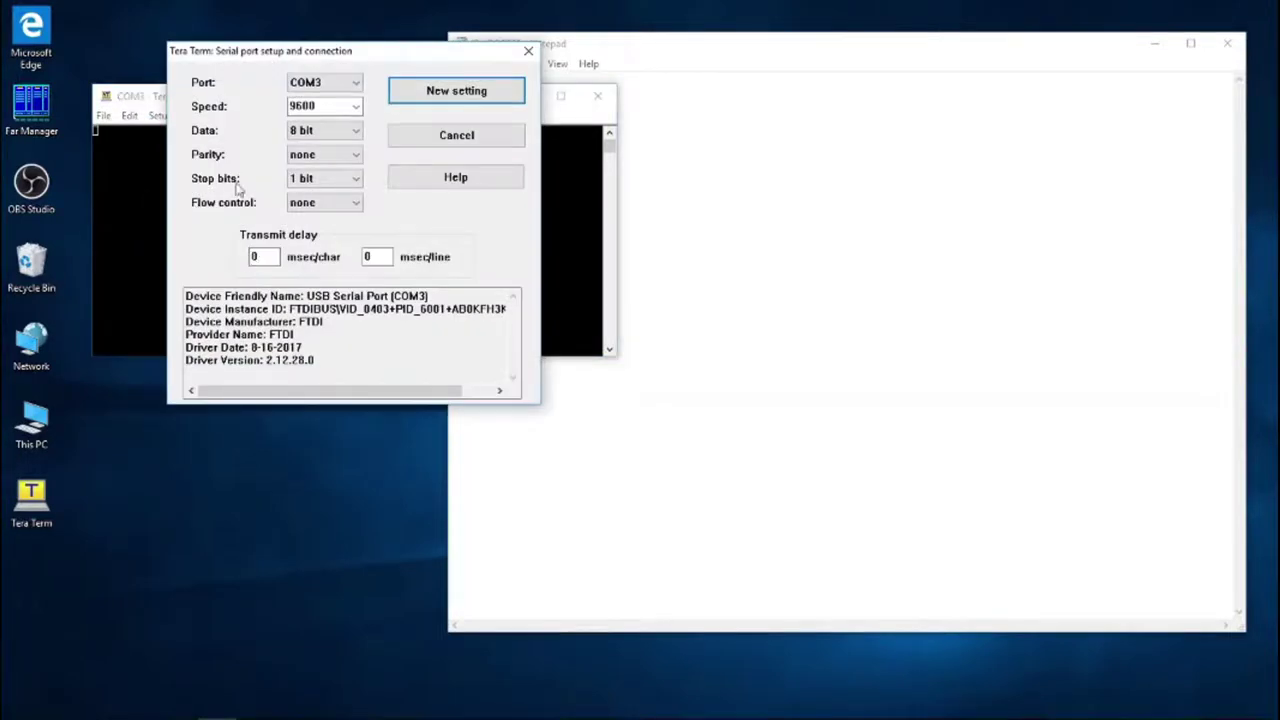
click(356, 106)
click(356, 106)
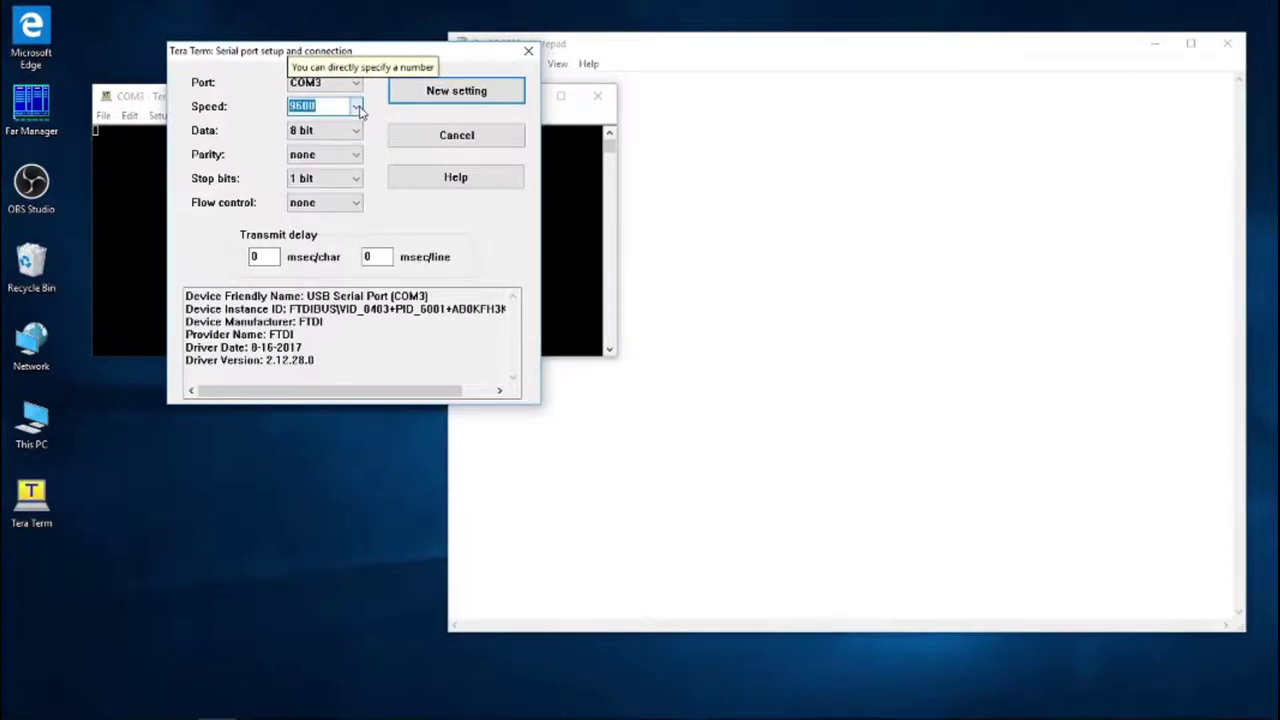
click(356, 106)
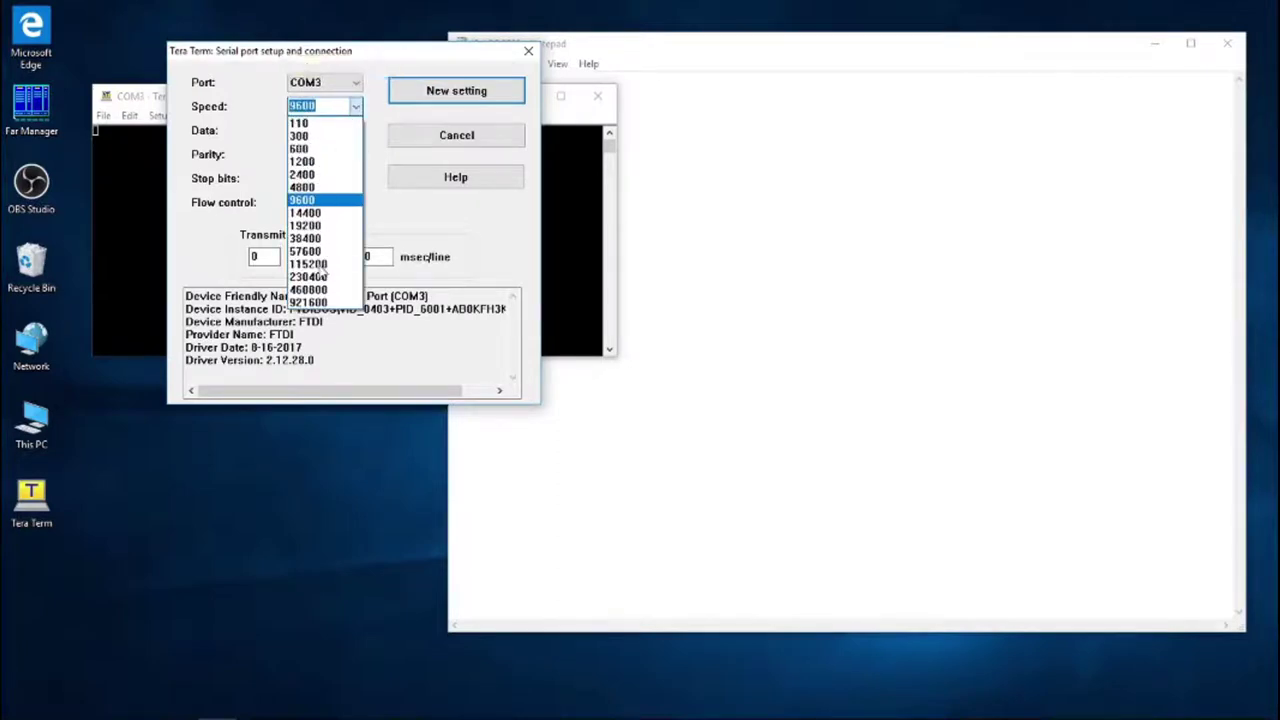
click(318, 265)
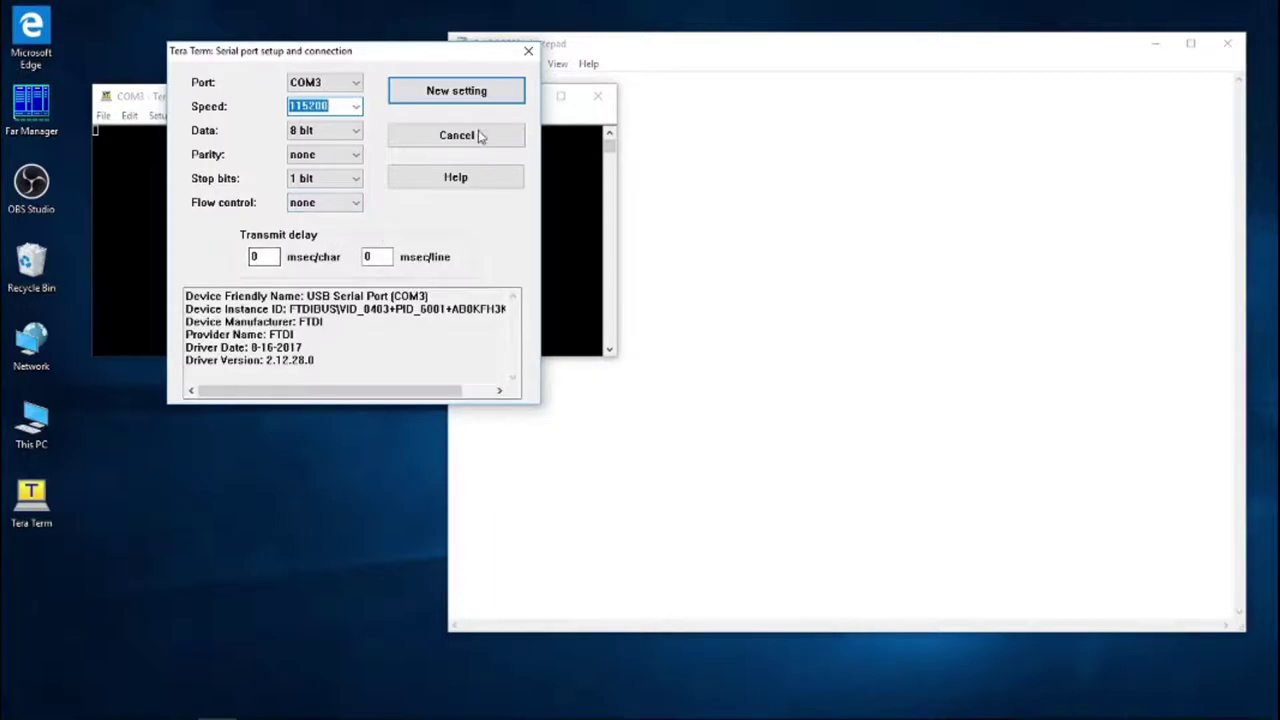
click(478, 93)
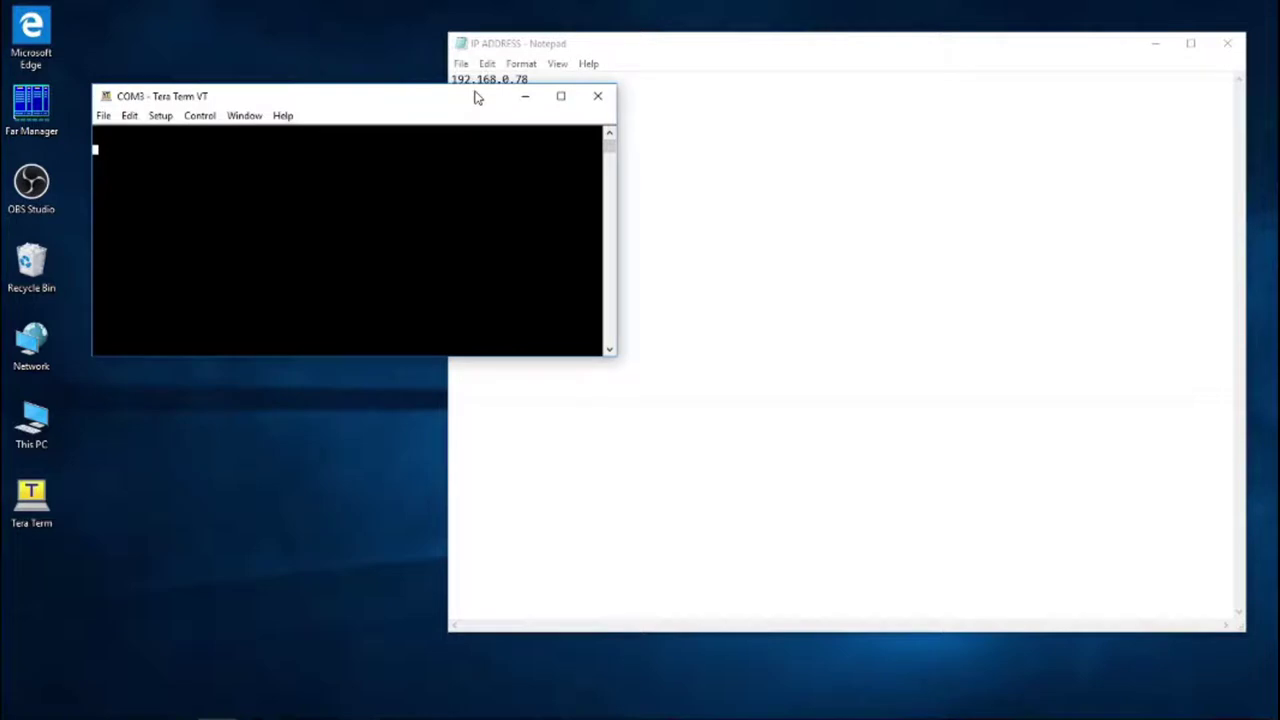
Send the controller the IP command for 192.168.22.50 and confirm its reply IP: 192.168.022.050
key(Return)
text(92 168)
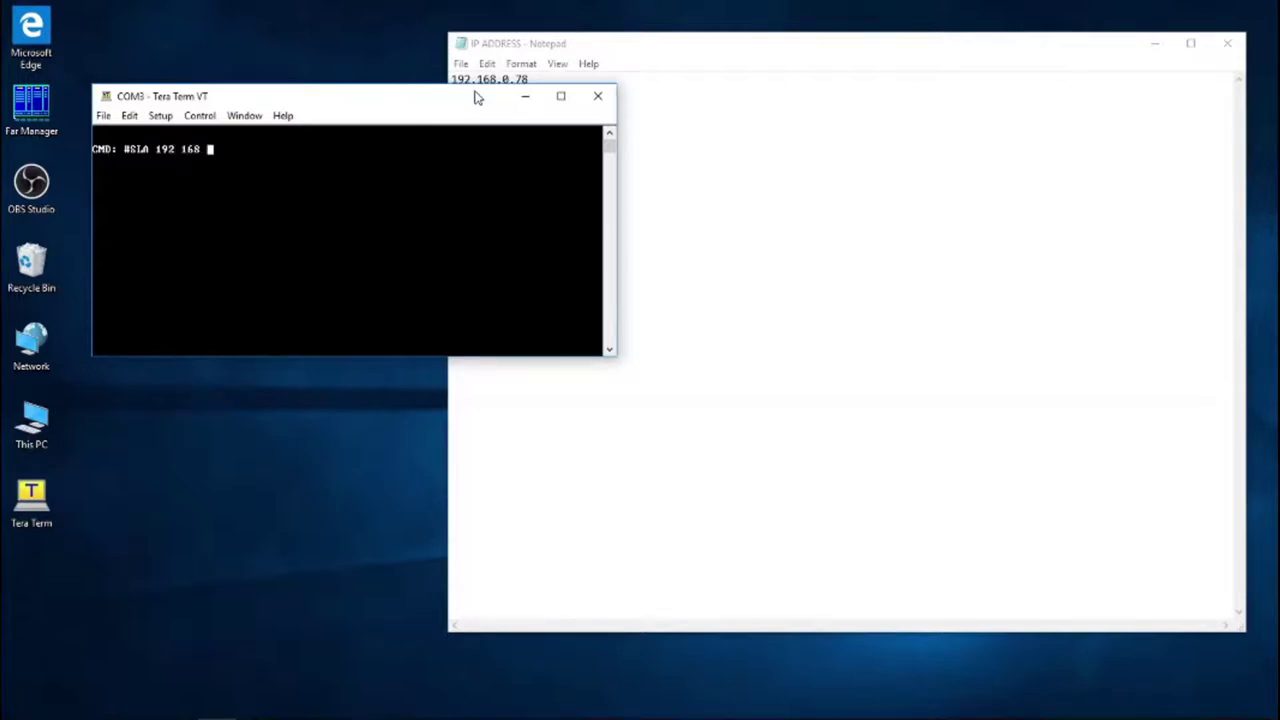
text( 22 50)
key(Return)
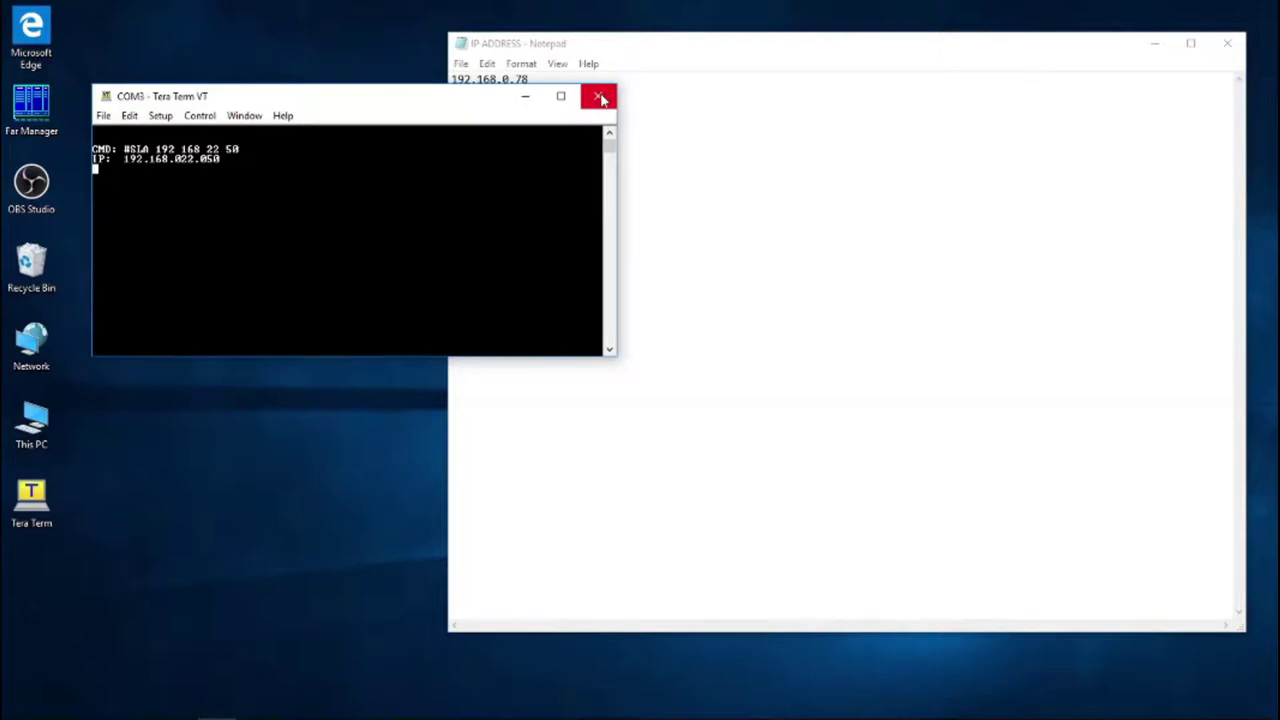
Close Tera Term, select the 192.168.22.51 note line, and open the Network icon's Properties
click(600, 97)
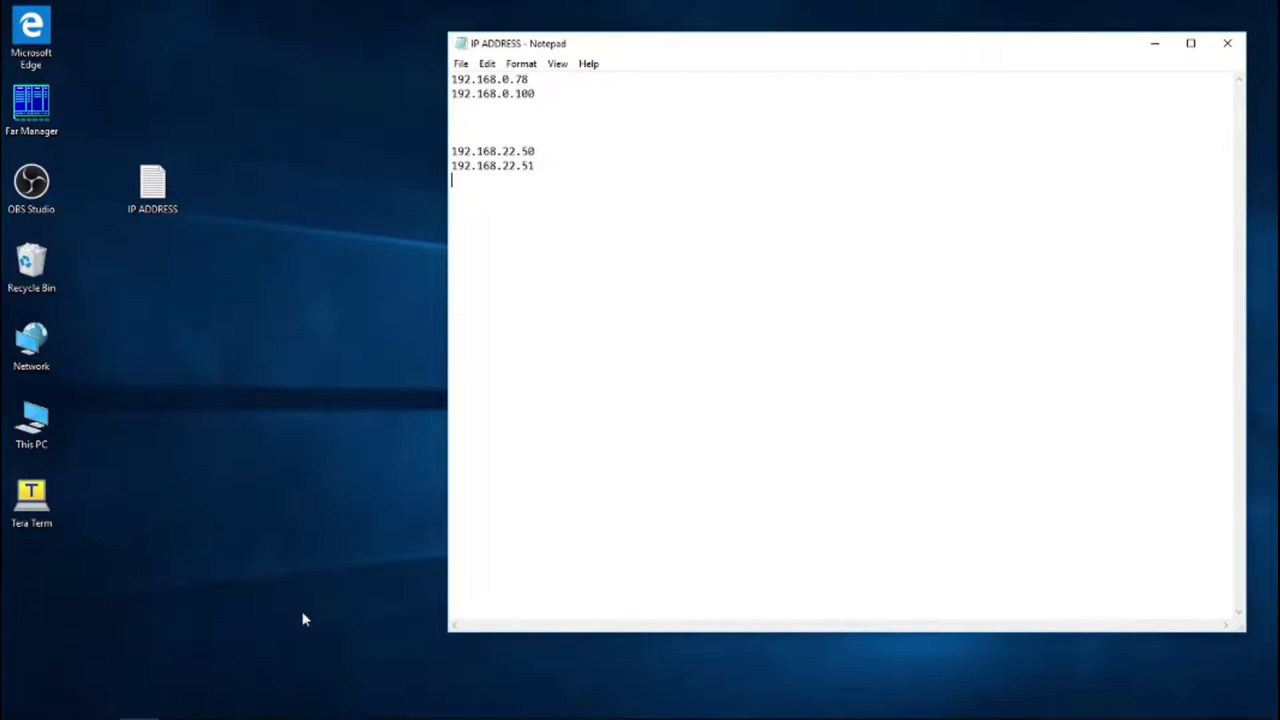
drag(549, 166, 446, 168)
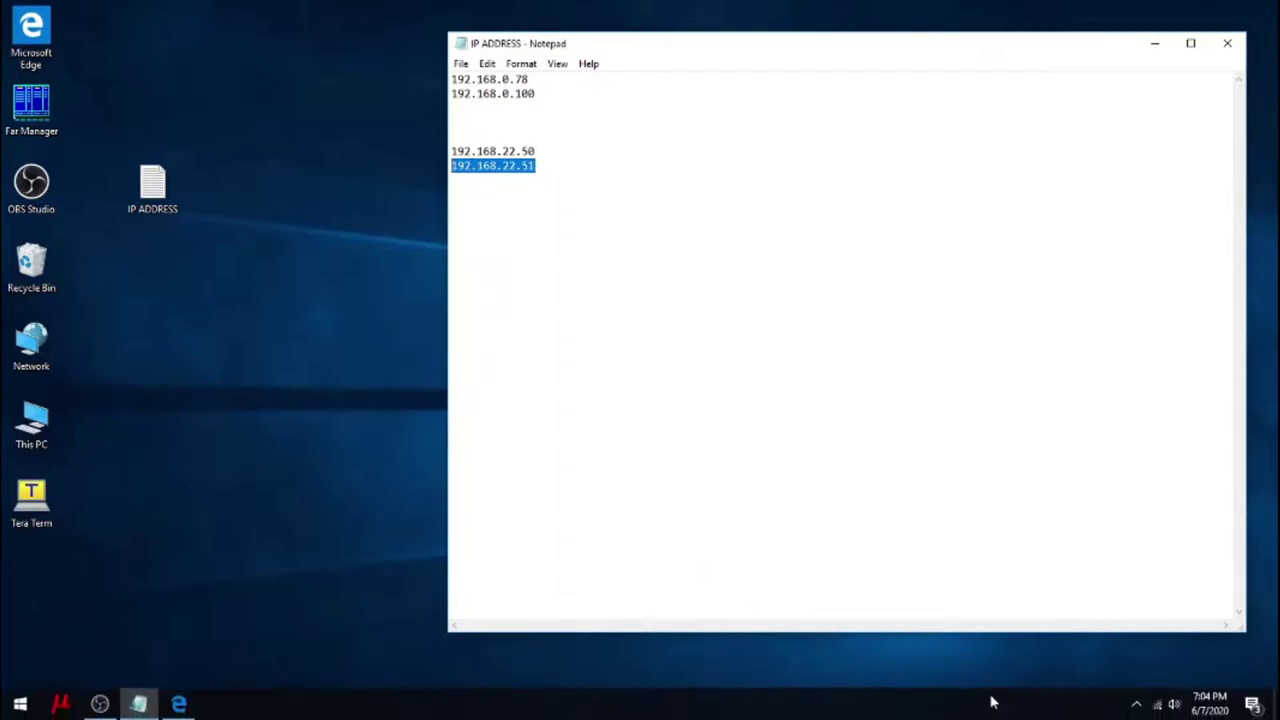
click(310, 410)
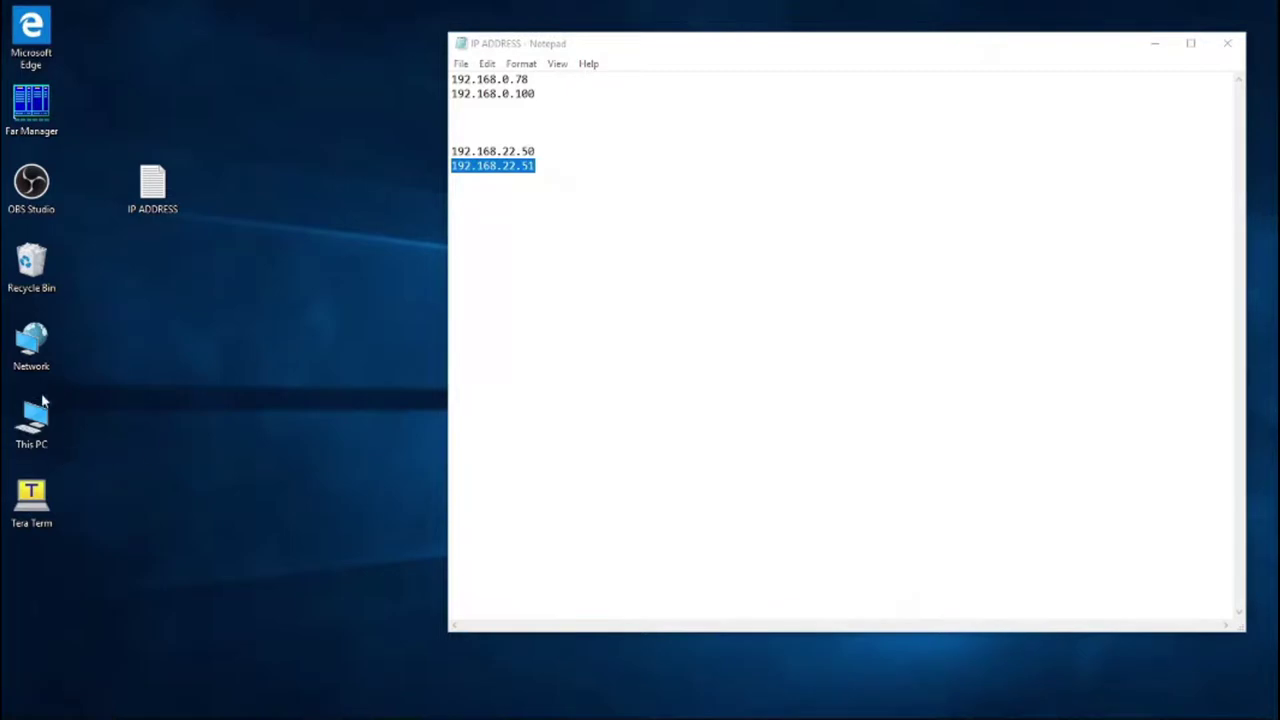
right_click(28, 336)
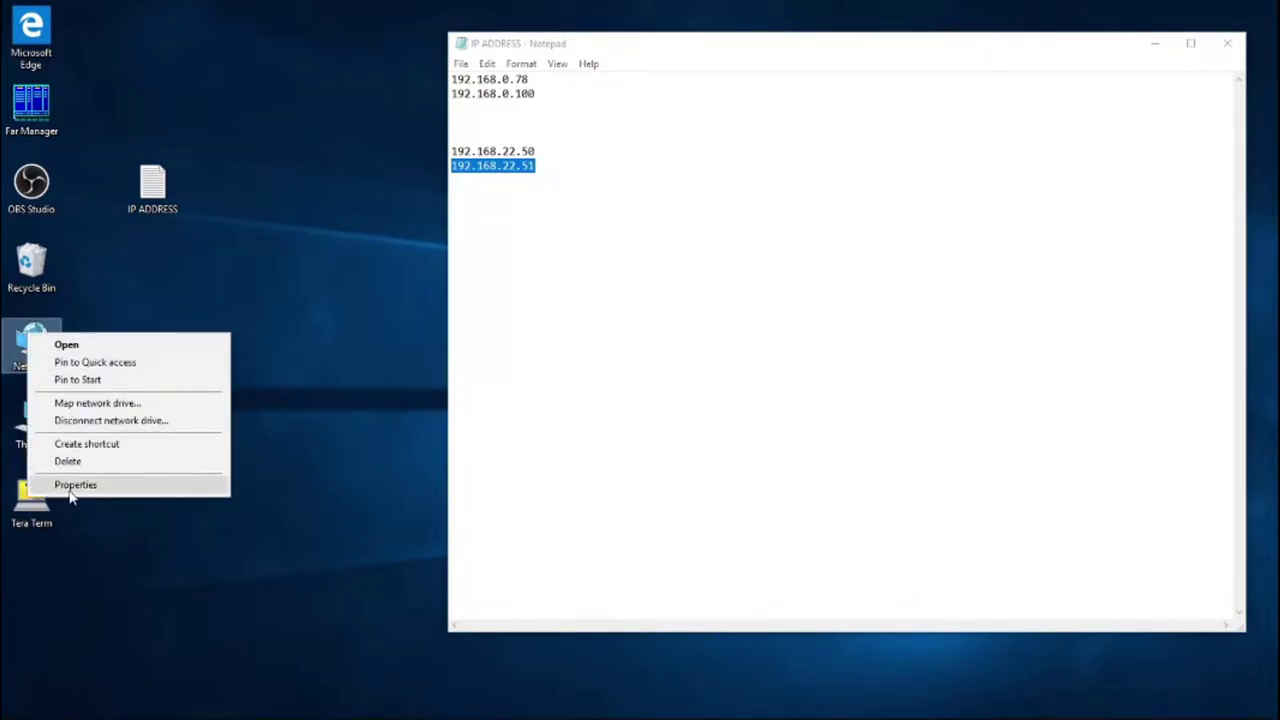
click(70, 486)
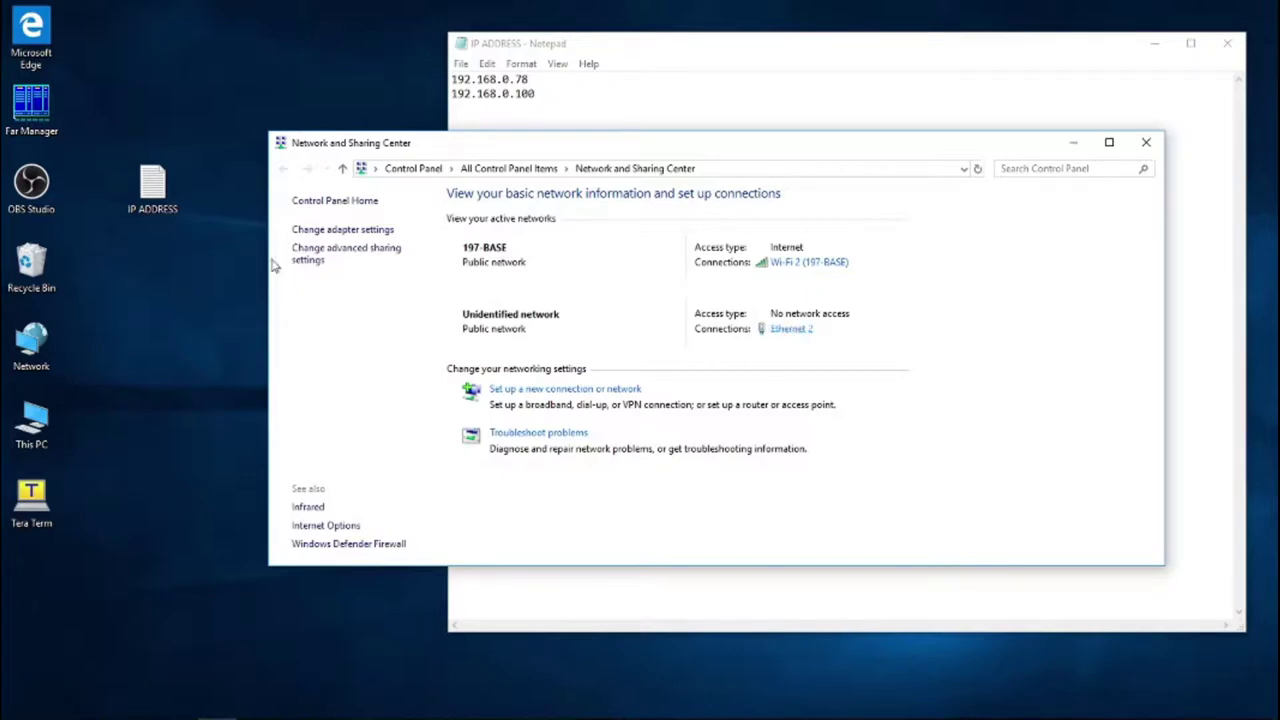
Show the adapter list with Ethernet, Ethernet 2 and Wi-Fi 2 via Change adapter settings
click(314, 231)
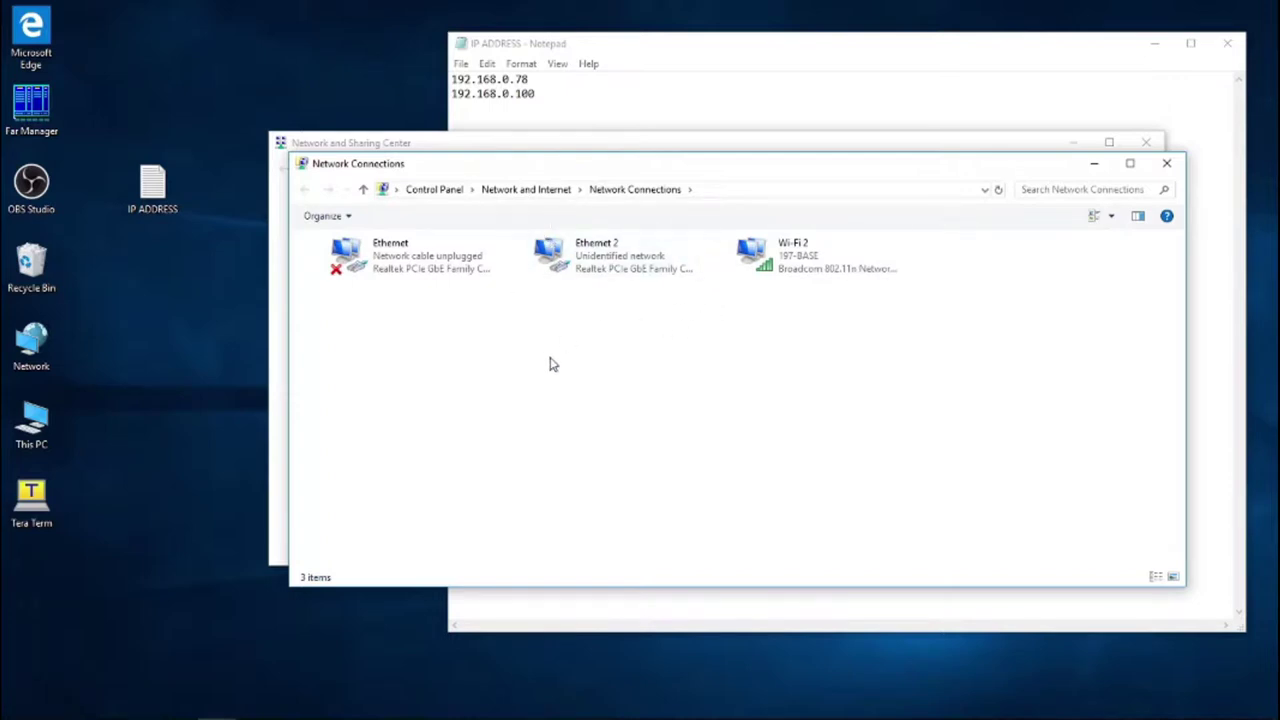
Set Ethernet 2's static IPv4 address to 192.168.22.51 with mask 255.255.255.0 and save
click(589, 247)
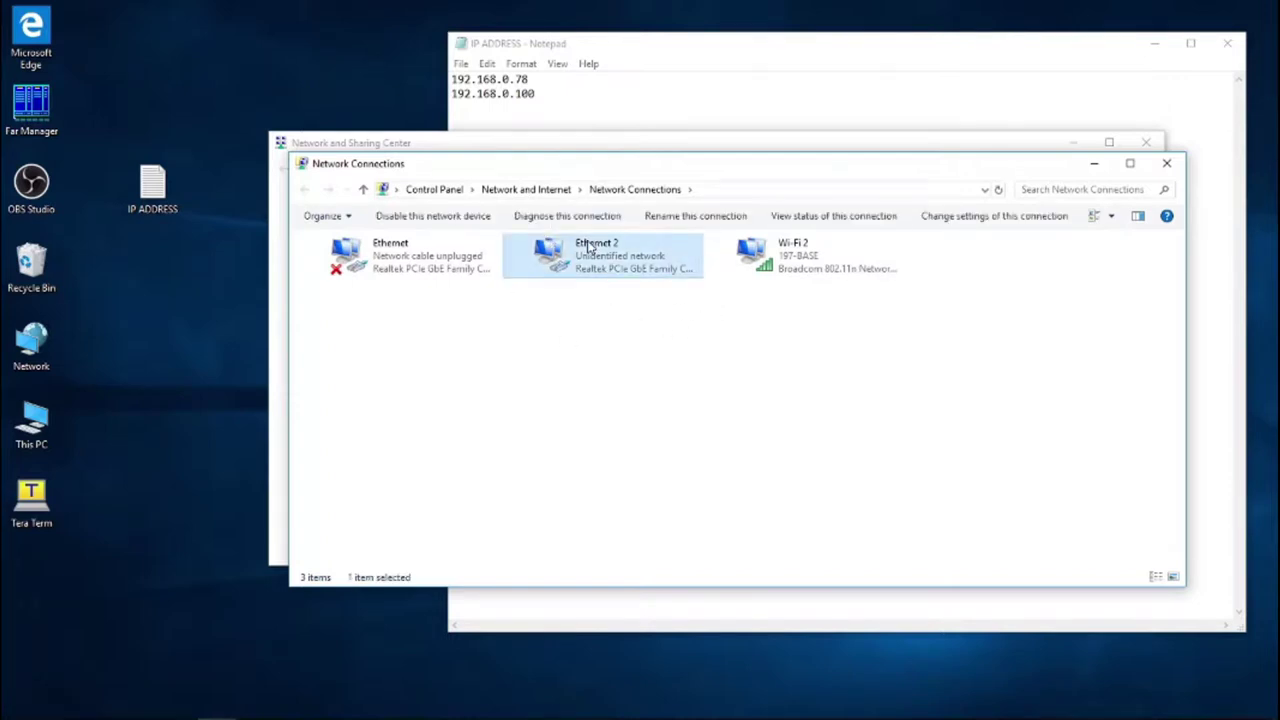
right_click(588, 248)
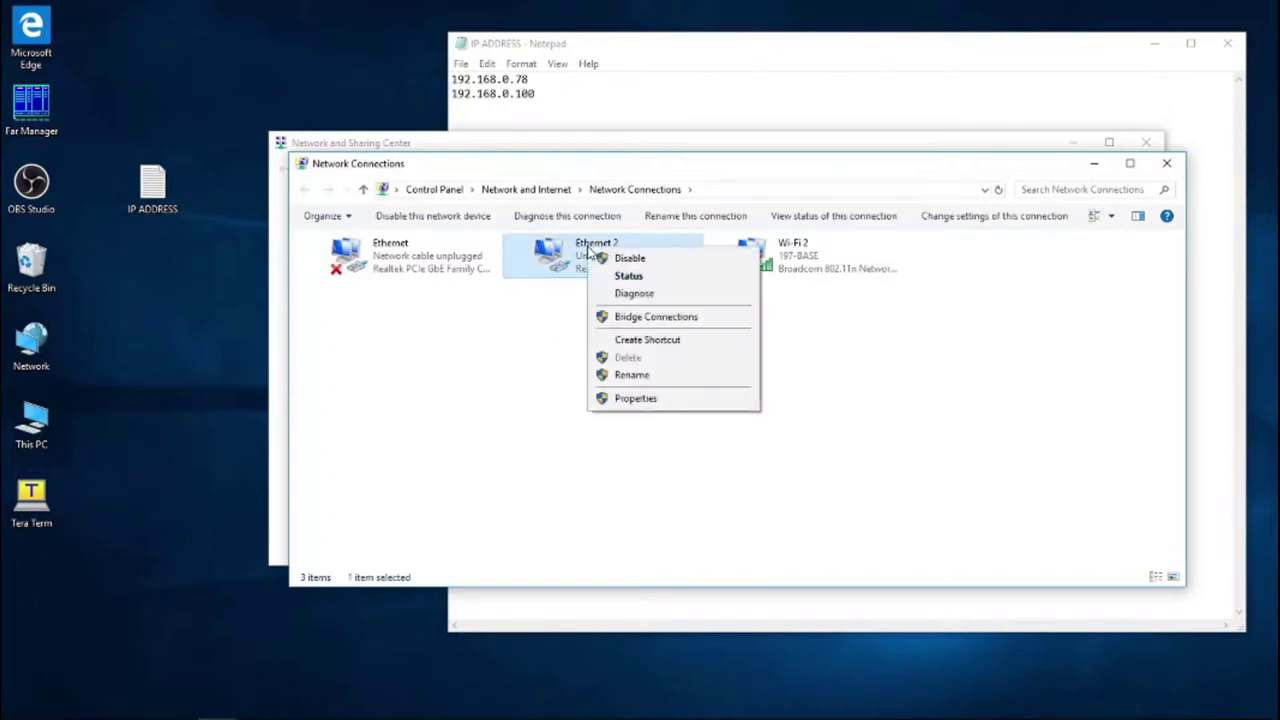
click(629, 399)
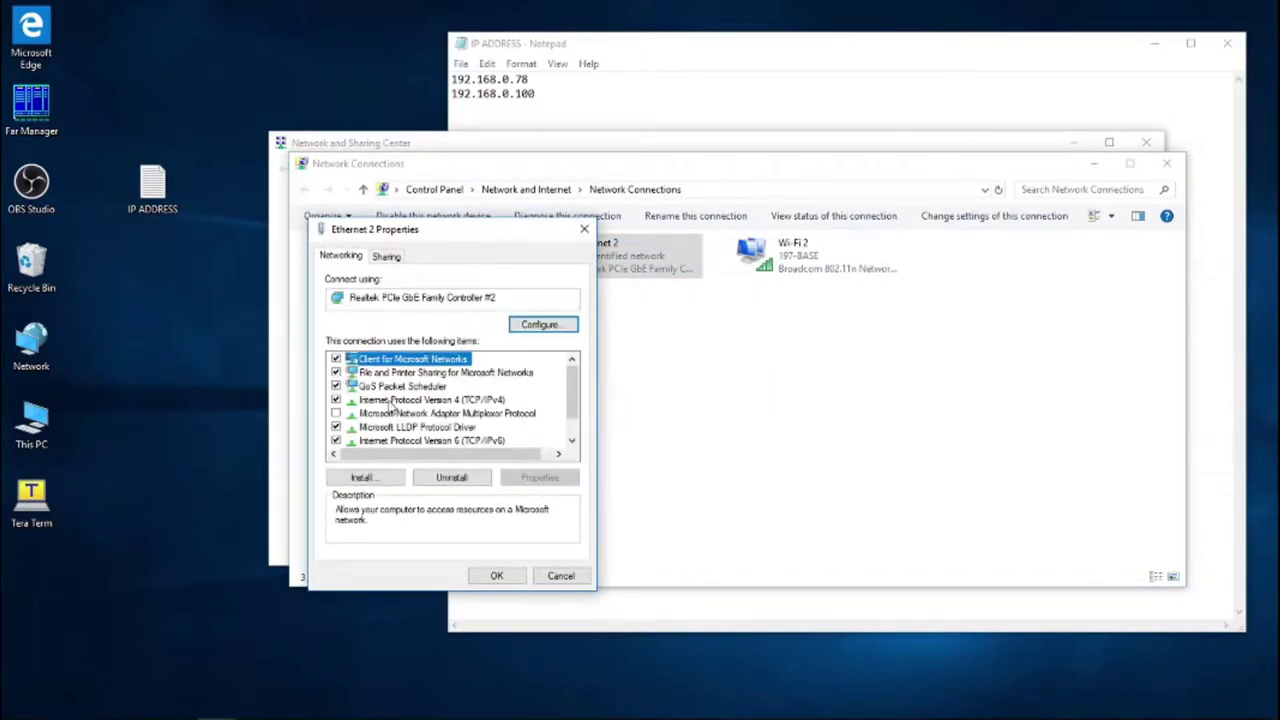
click(393, 401)
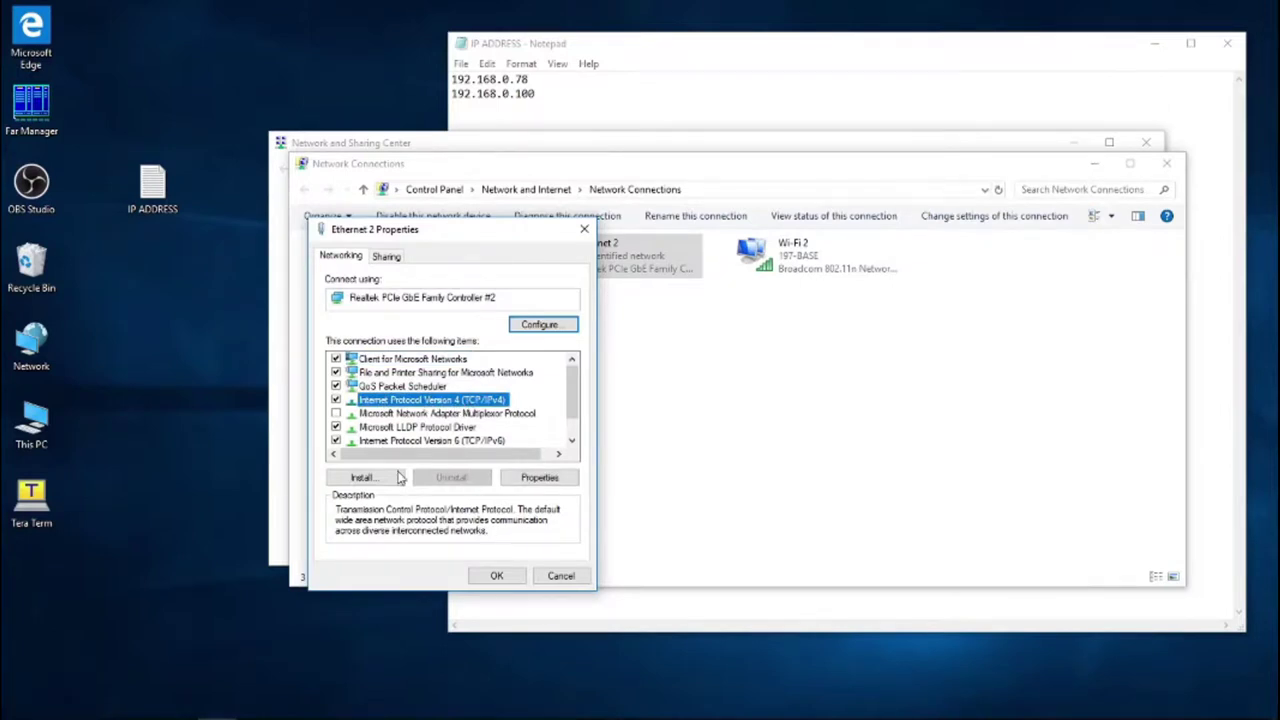
click(538, 478)
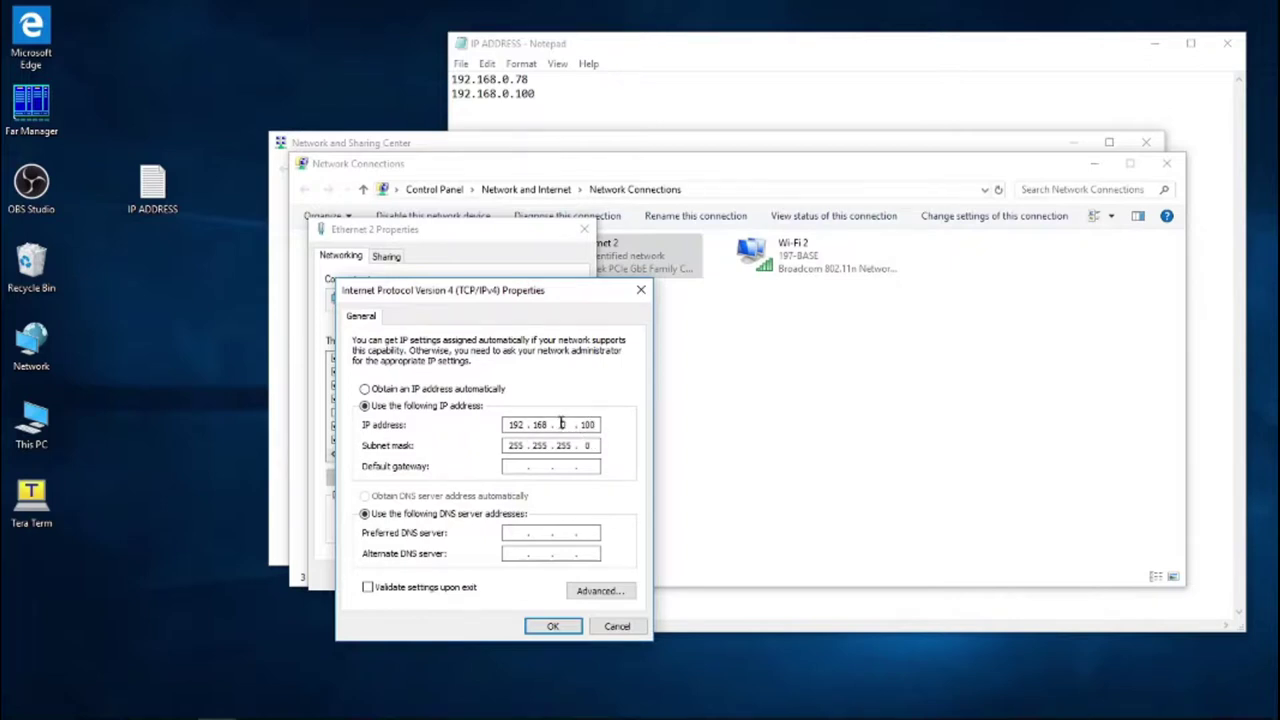
double_click(561, 424)
text(22 . 51)
click(556, 627)
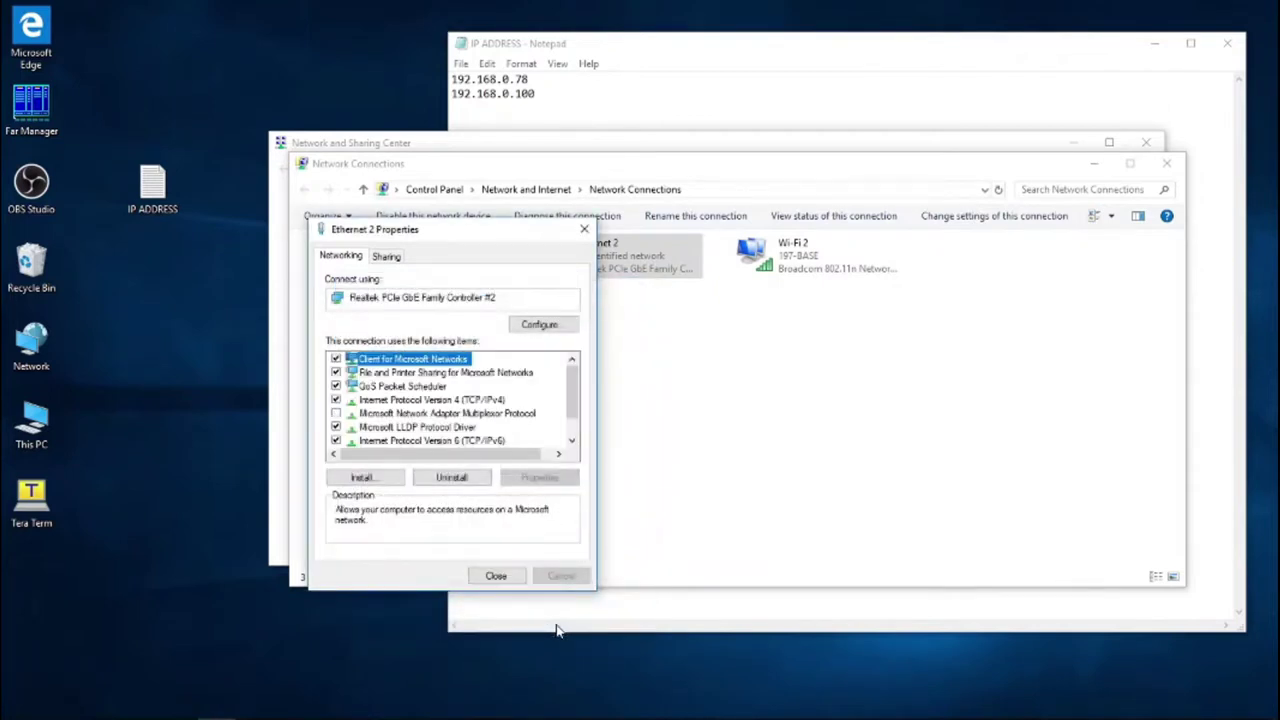
click(498, 577)
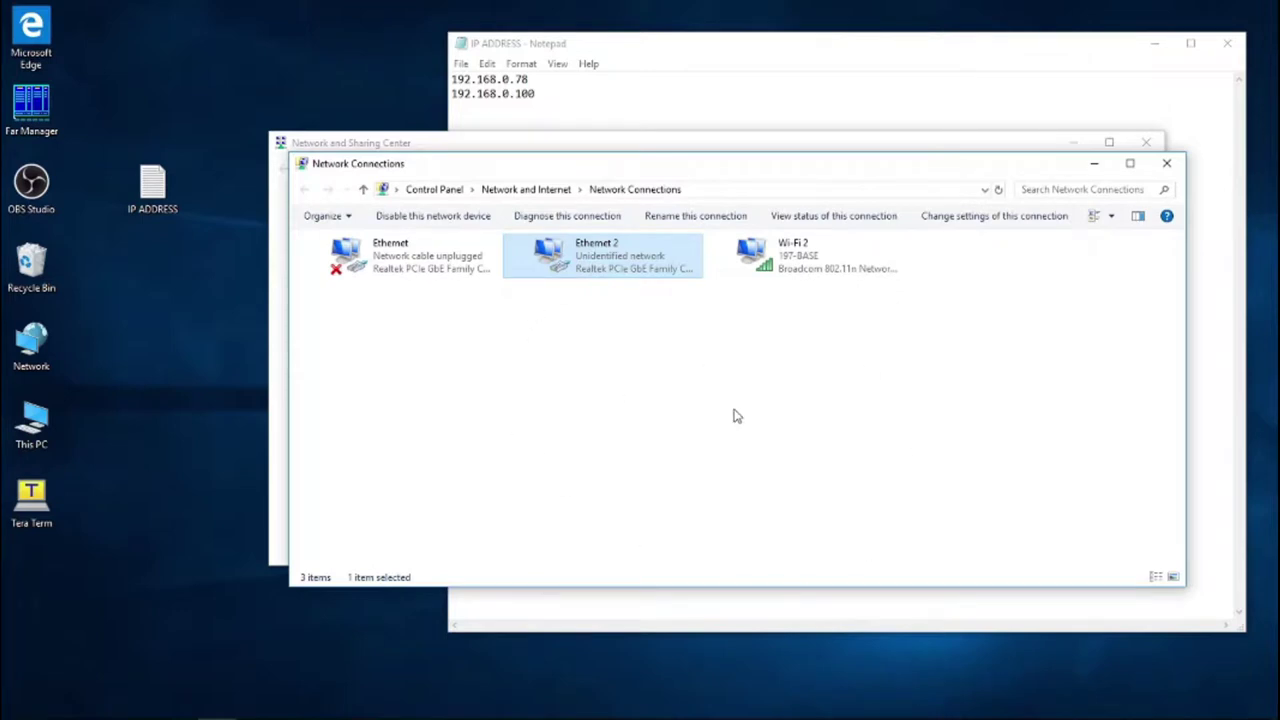
Verify Ethernet 2's status details show IPv4 192.168.22.51, then close all network windows
right_click(590, 245)
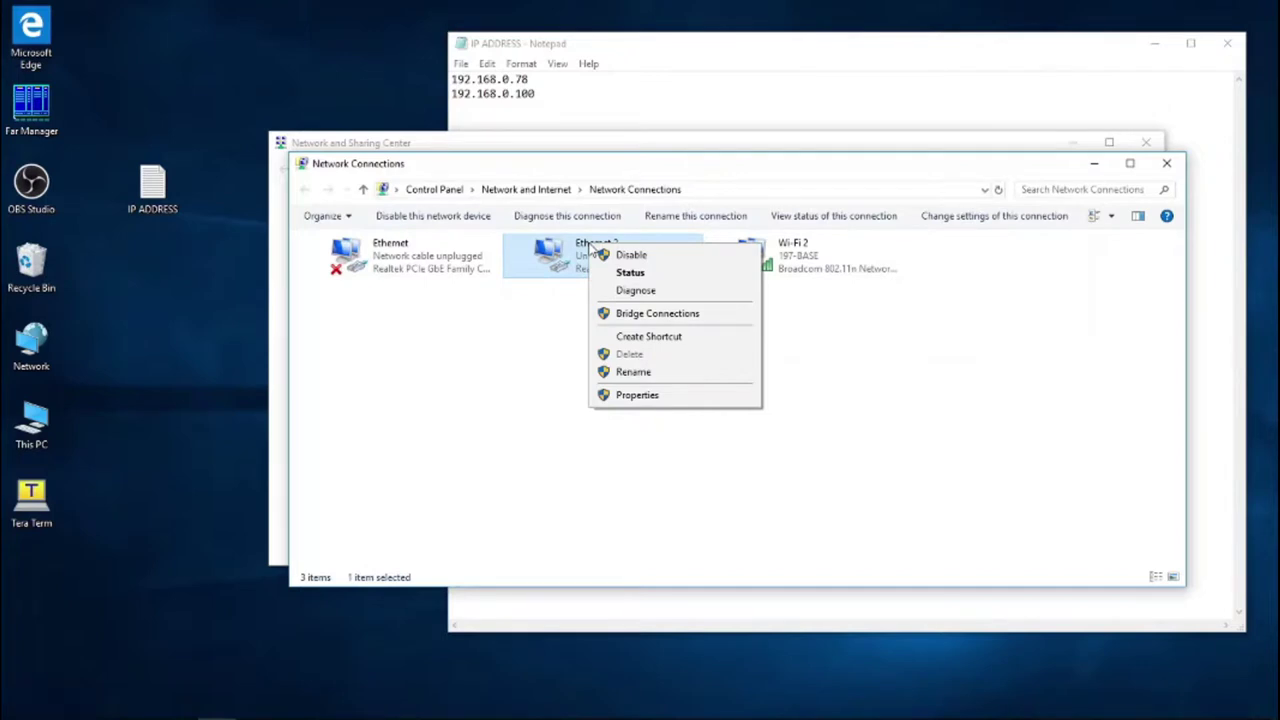
click(630, 273)
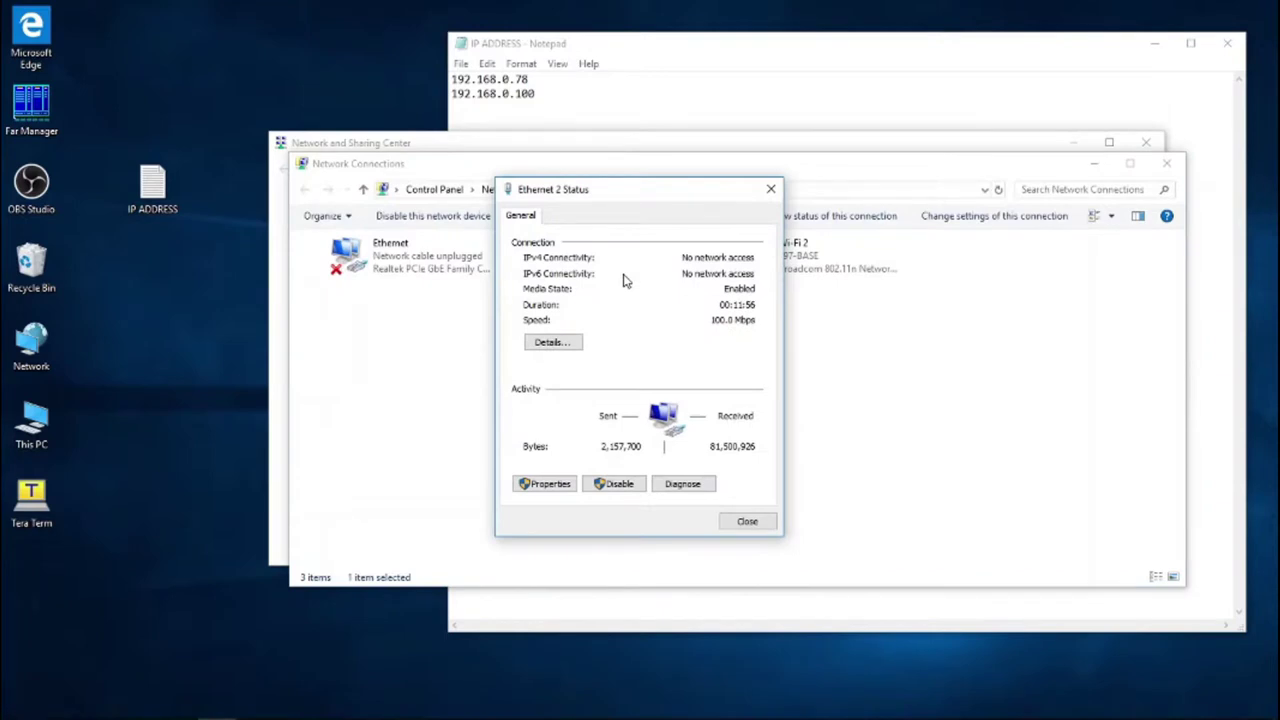
click(558, 344)
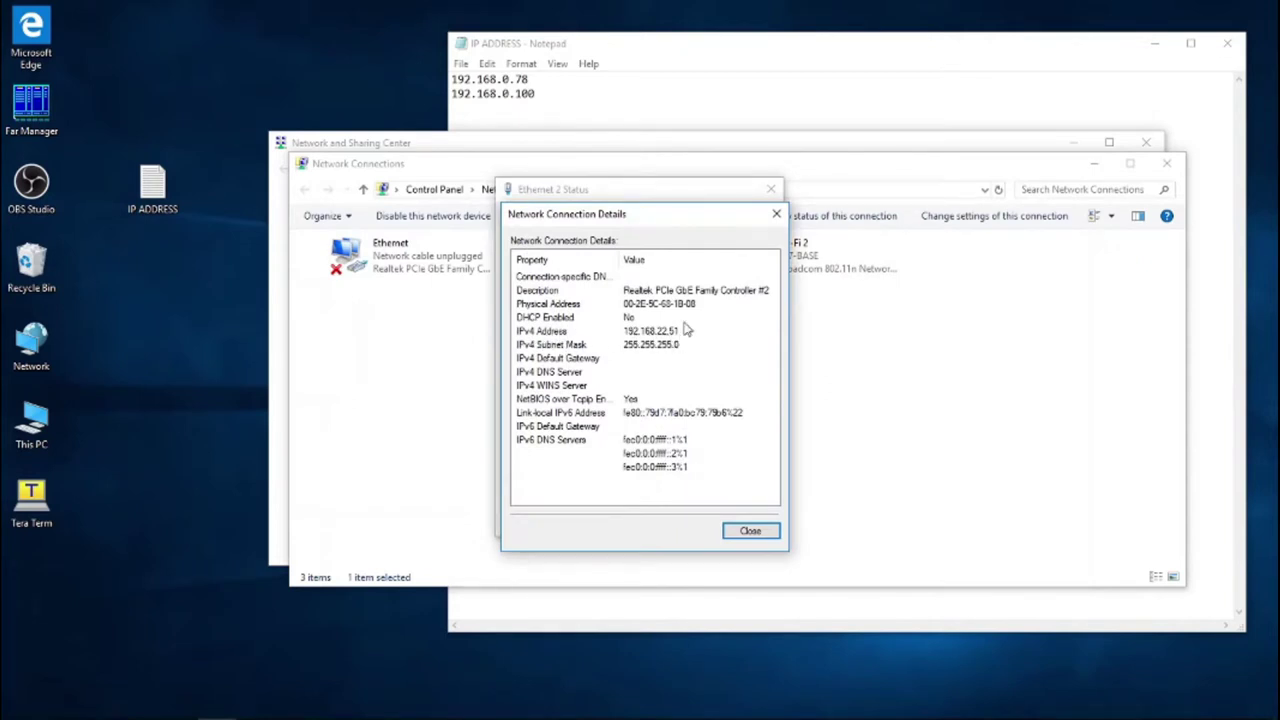
click(750, 535)
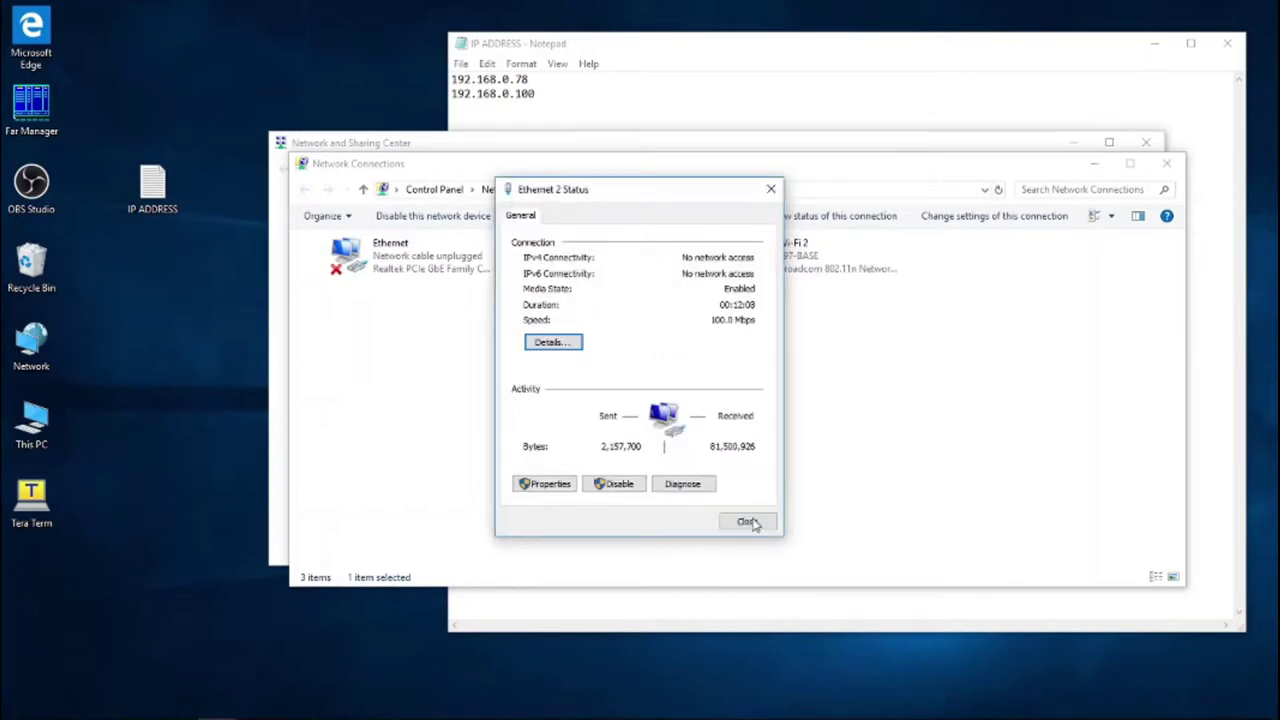
click(748, 522)
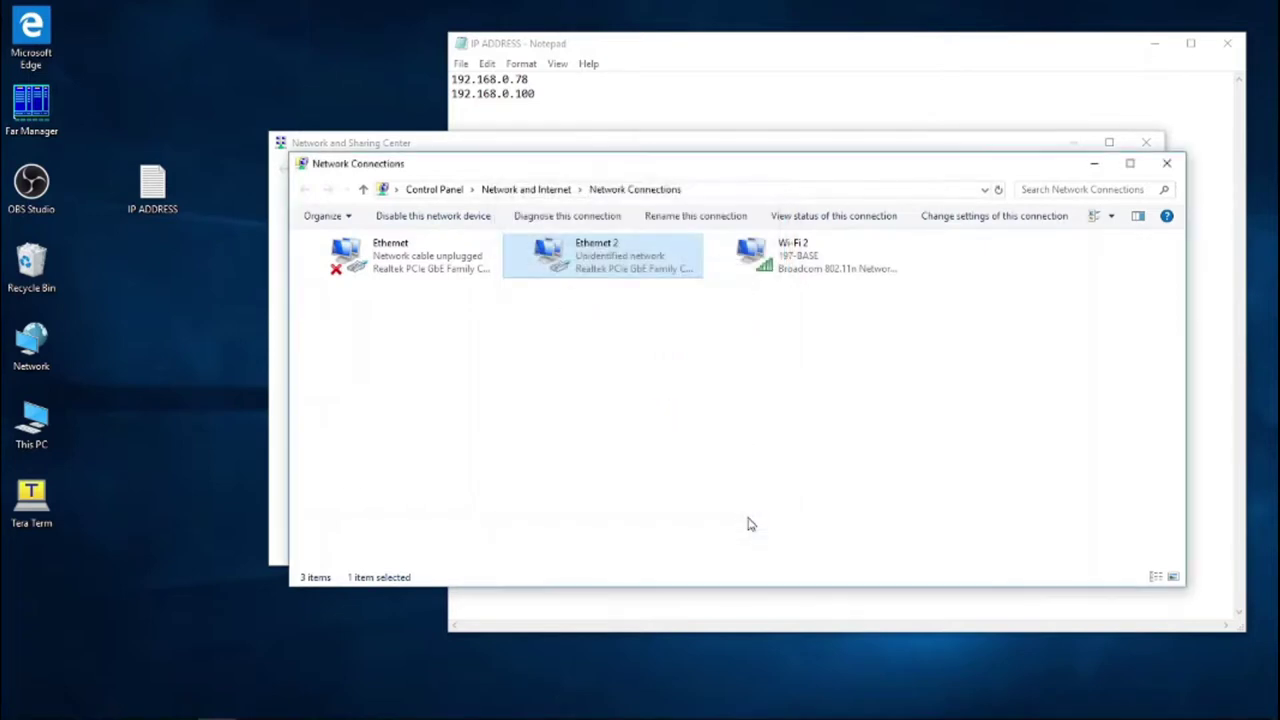
click(1168, 165)
click(1143, 142)
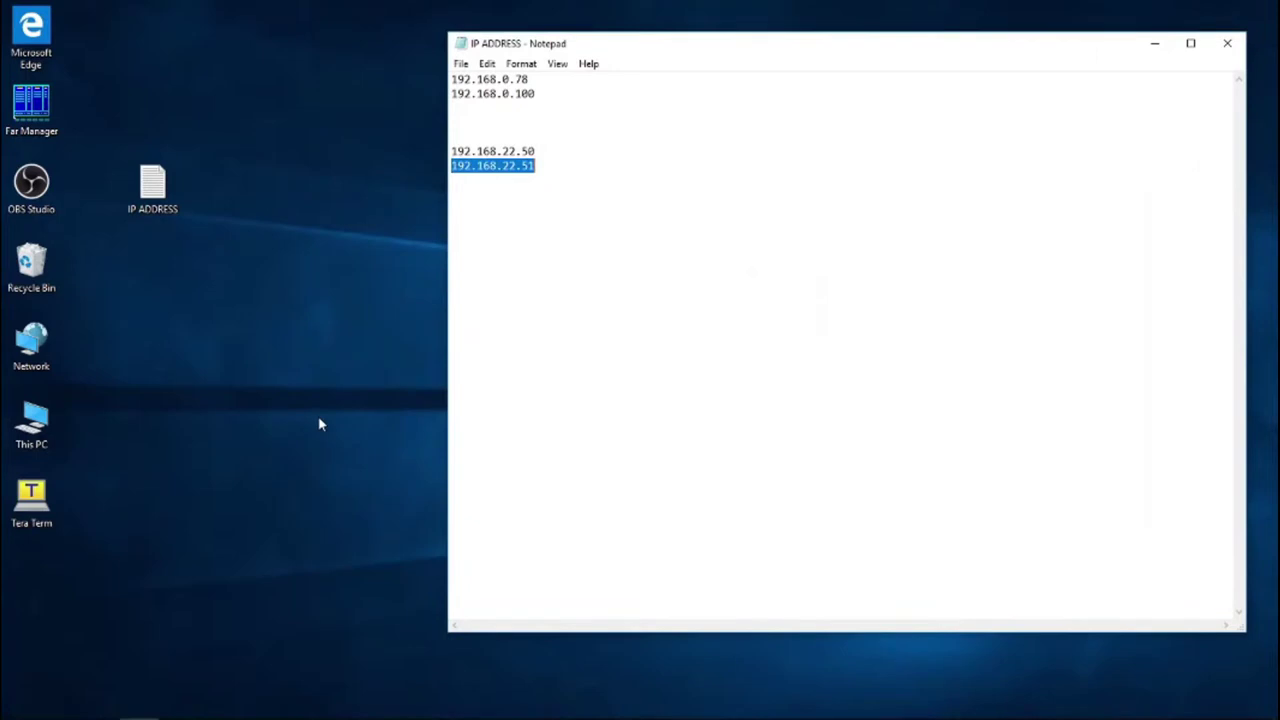
Start myCNC from the taskbar and open its main menu
click(60, 704)
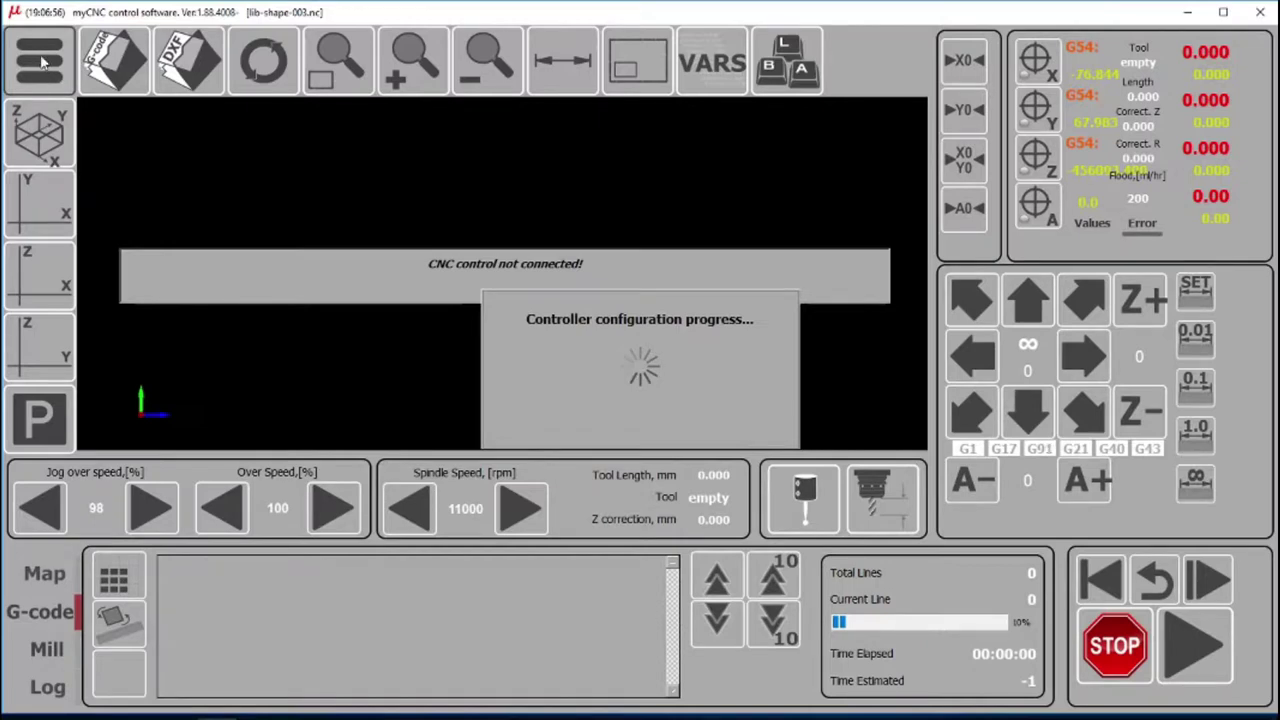
click(42, 63)
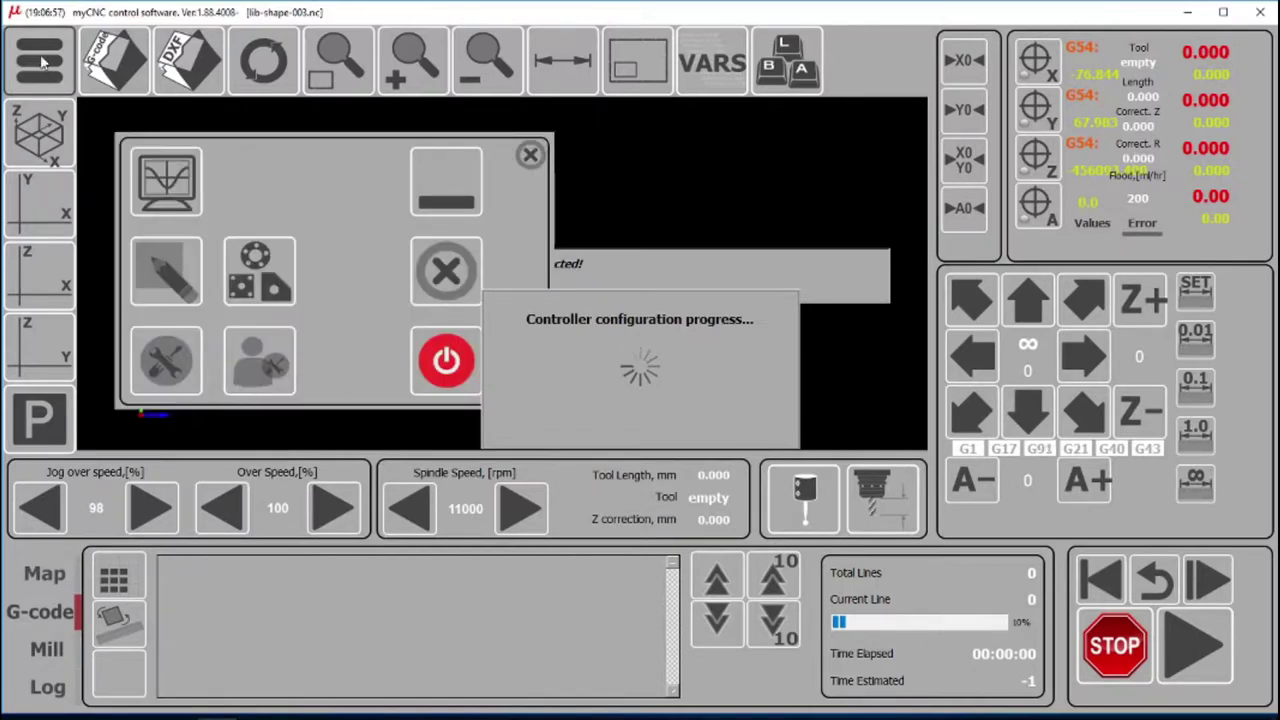
On the Config > Network page, change the Controller IP Address to 192.168.22.50
click(165, 362)
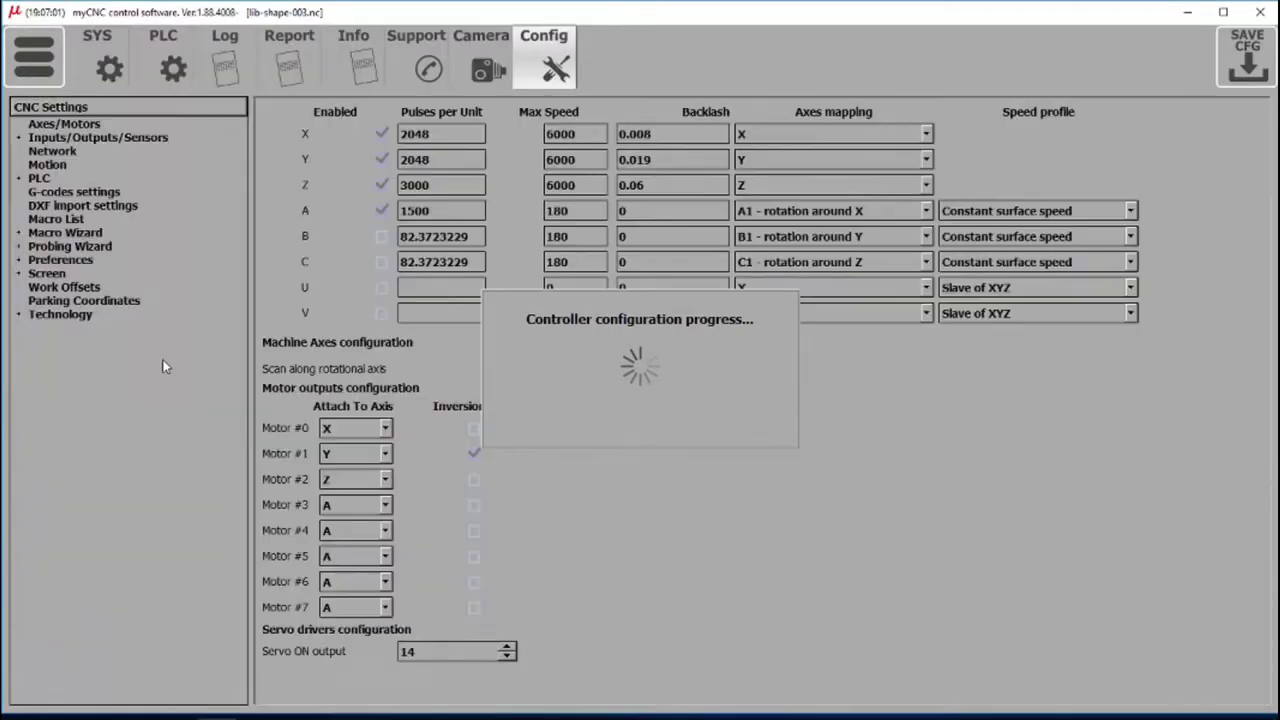
click(52, 152)
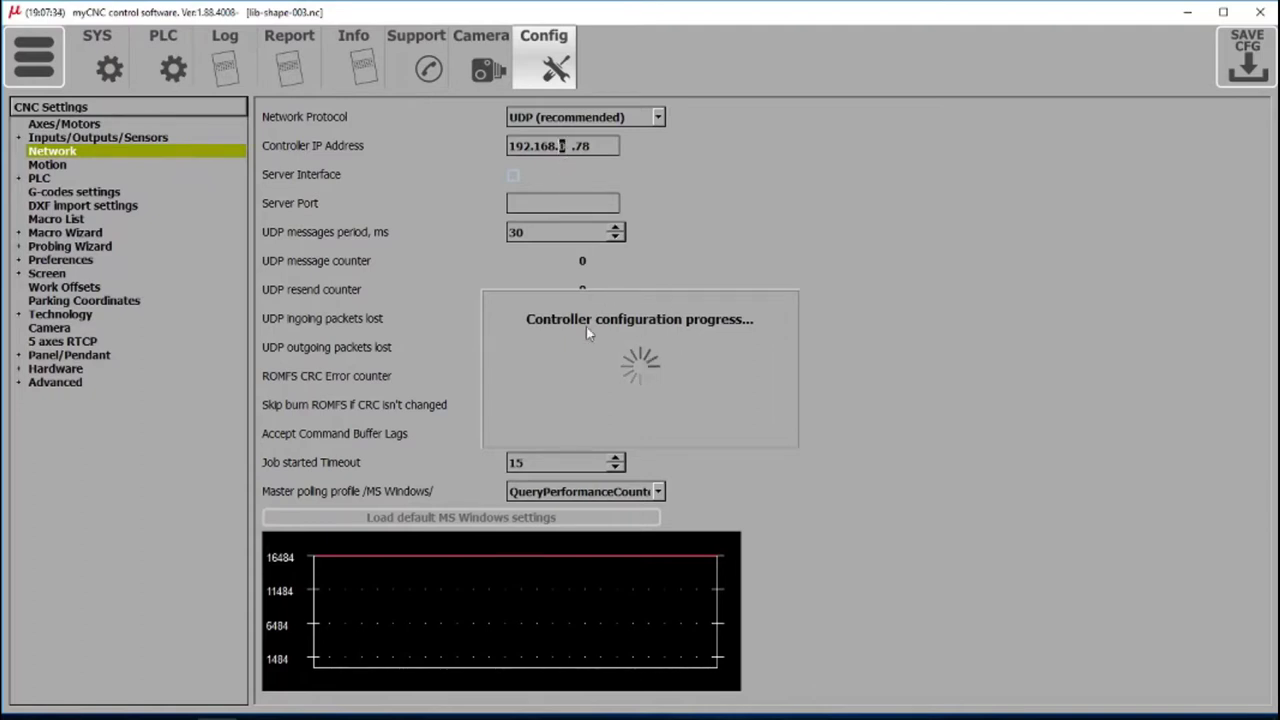
text(22)
key(Right)
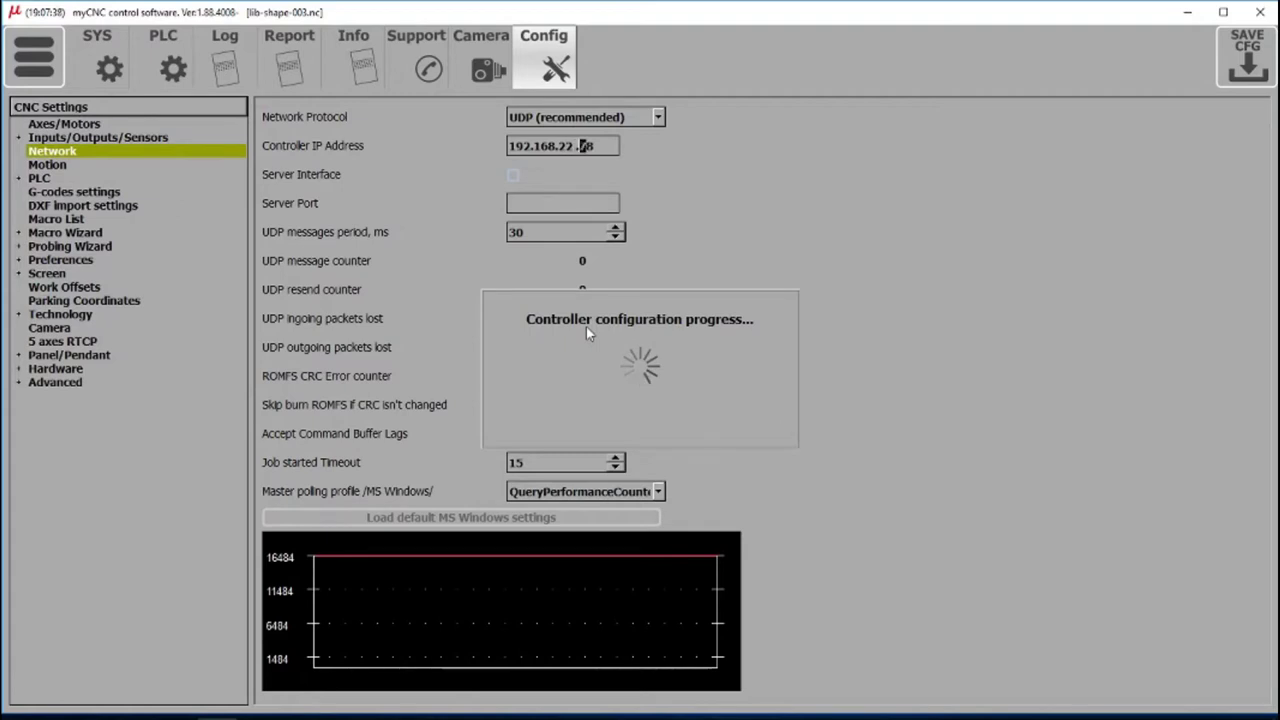
key(Delete)
key(Delete)
text(50)
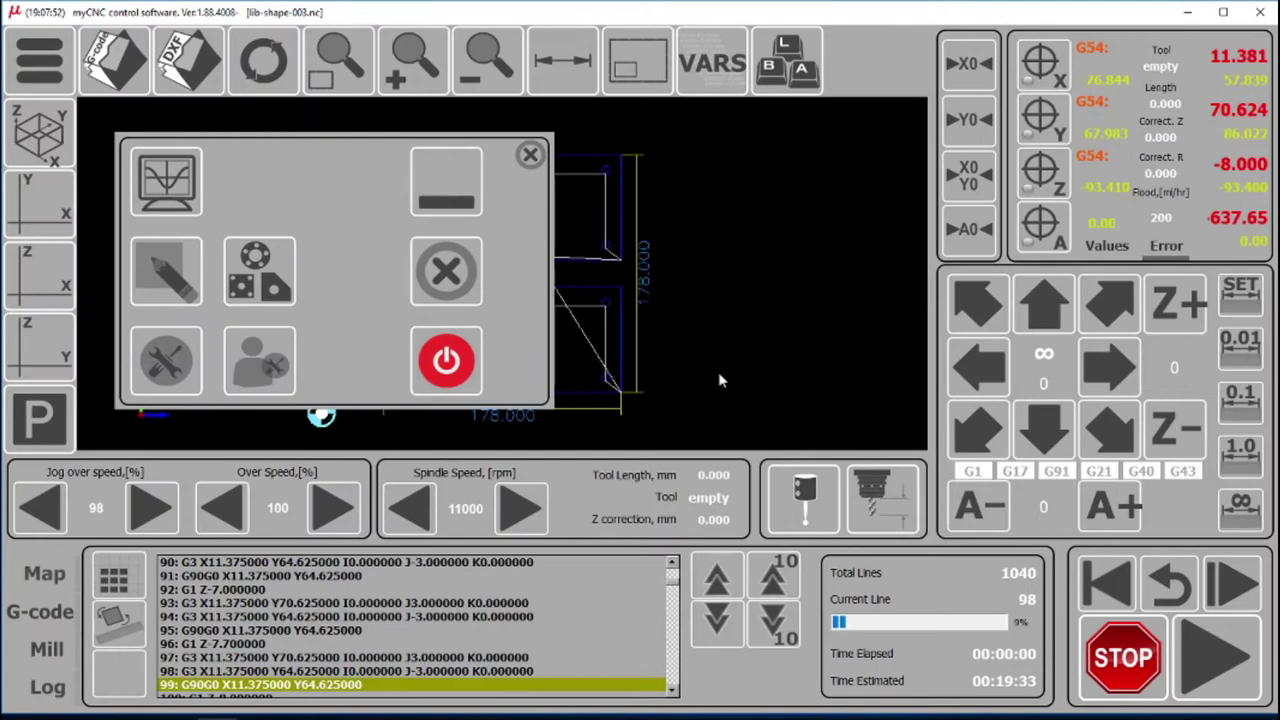
Toggle binary outputs 15 and 14 on the I/O diagnostics page
click(168, 368)
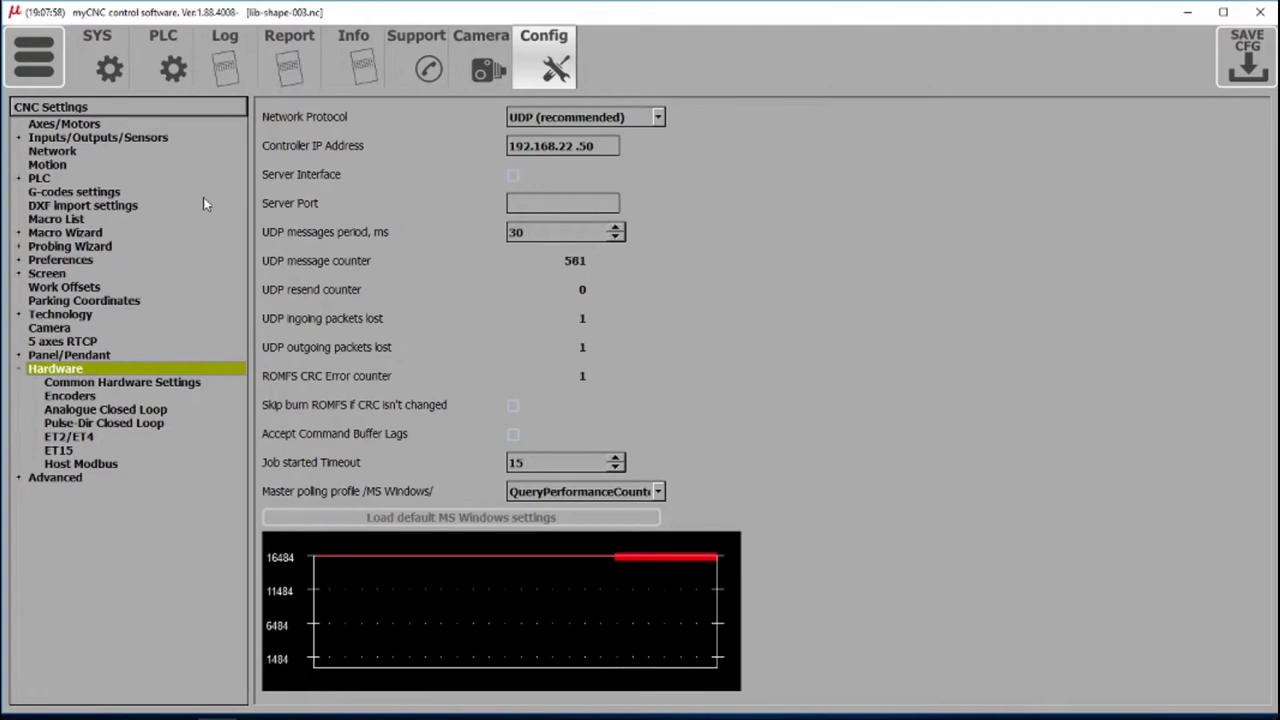
click(33, 57)
click(170, 183)
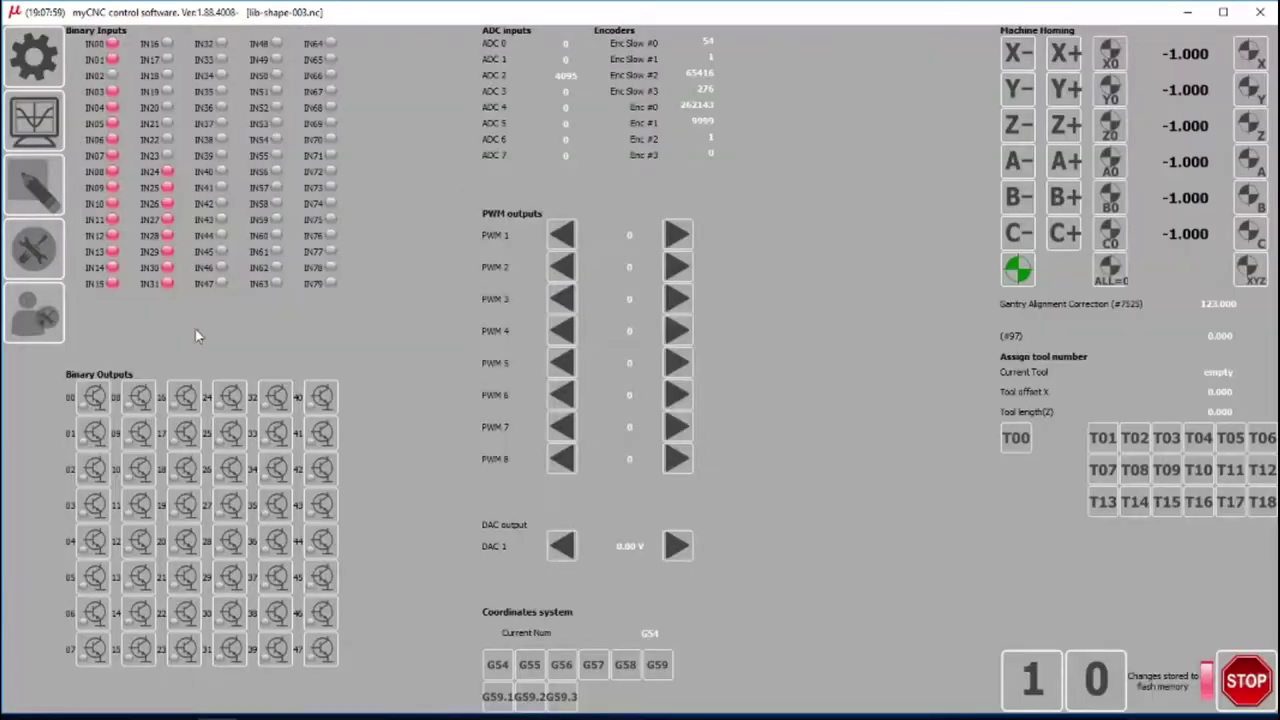
click(139, 650)
click(140, 613)
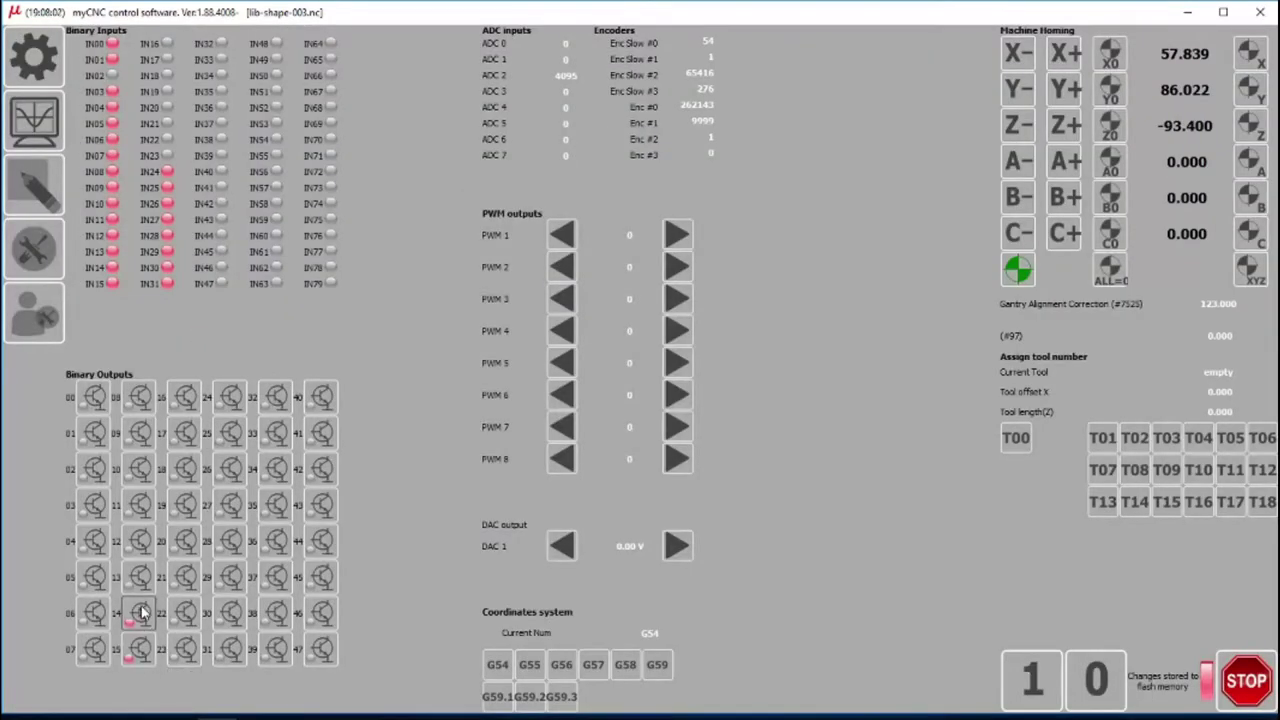
click(140, 613)
click(45, 47)
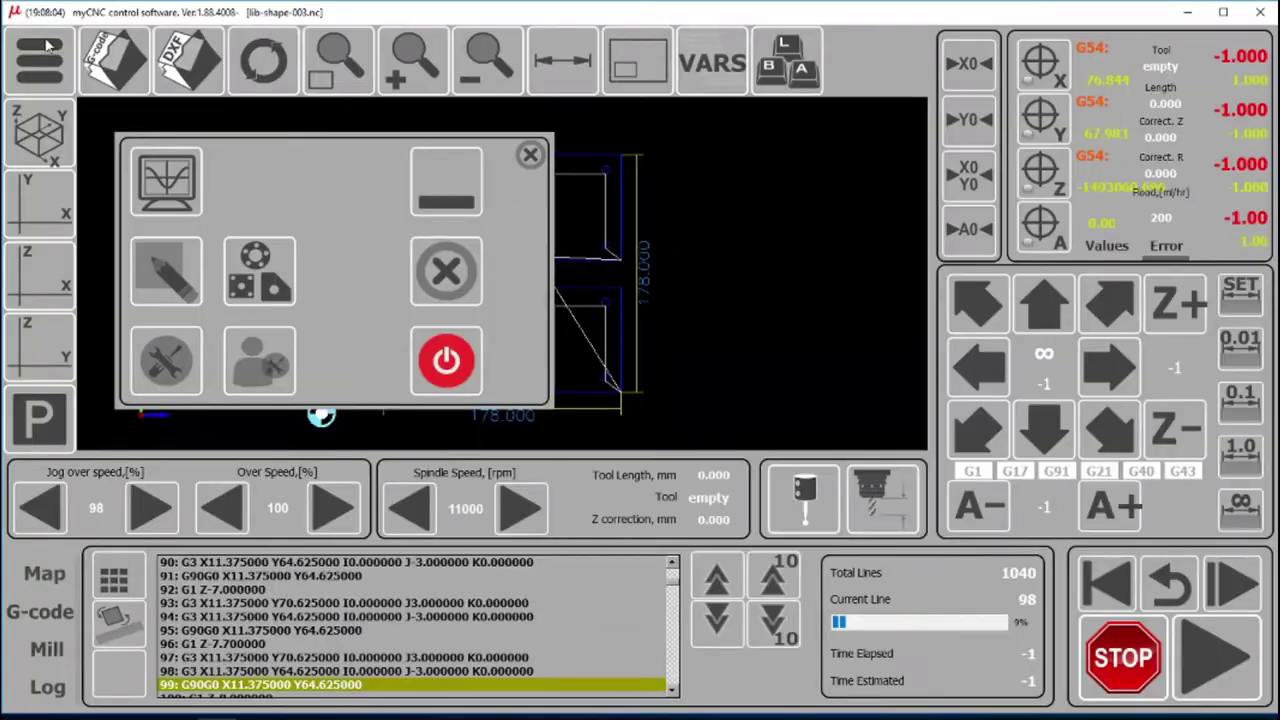
Jog the machine along X, Y and Z, reaching X 35.502, Y 83.272, Z -35.347
click(1108, 378)
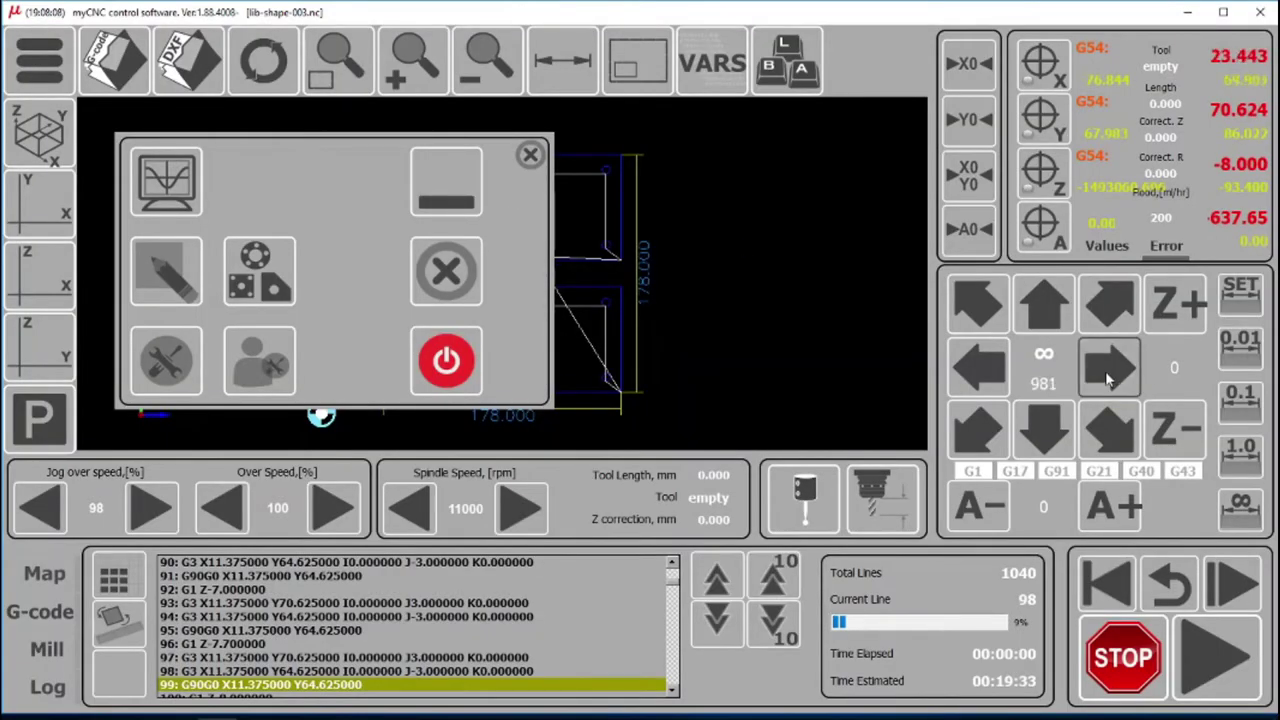
click(977, 374)
click(1037, 316)
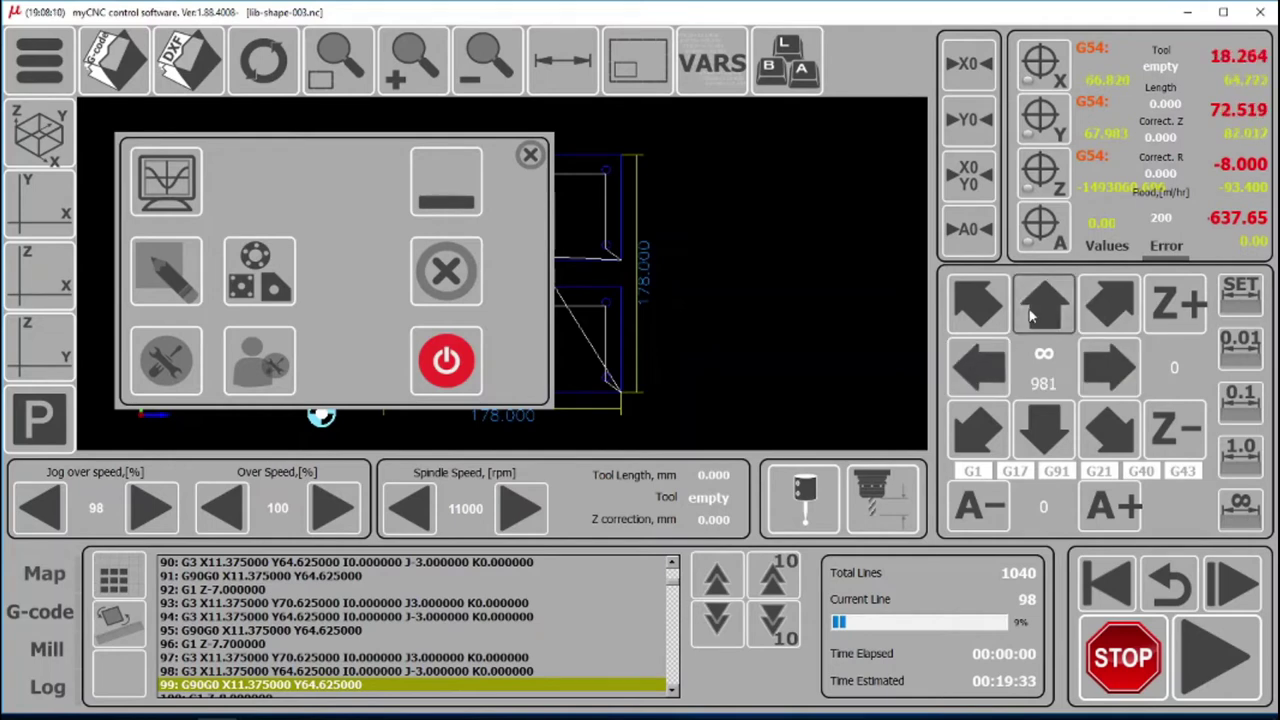
click(1108, 368)
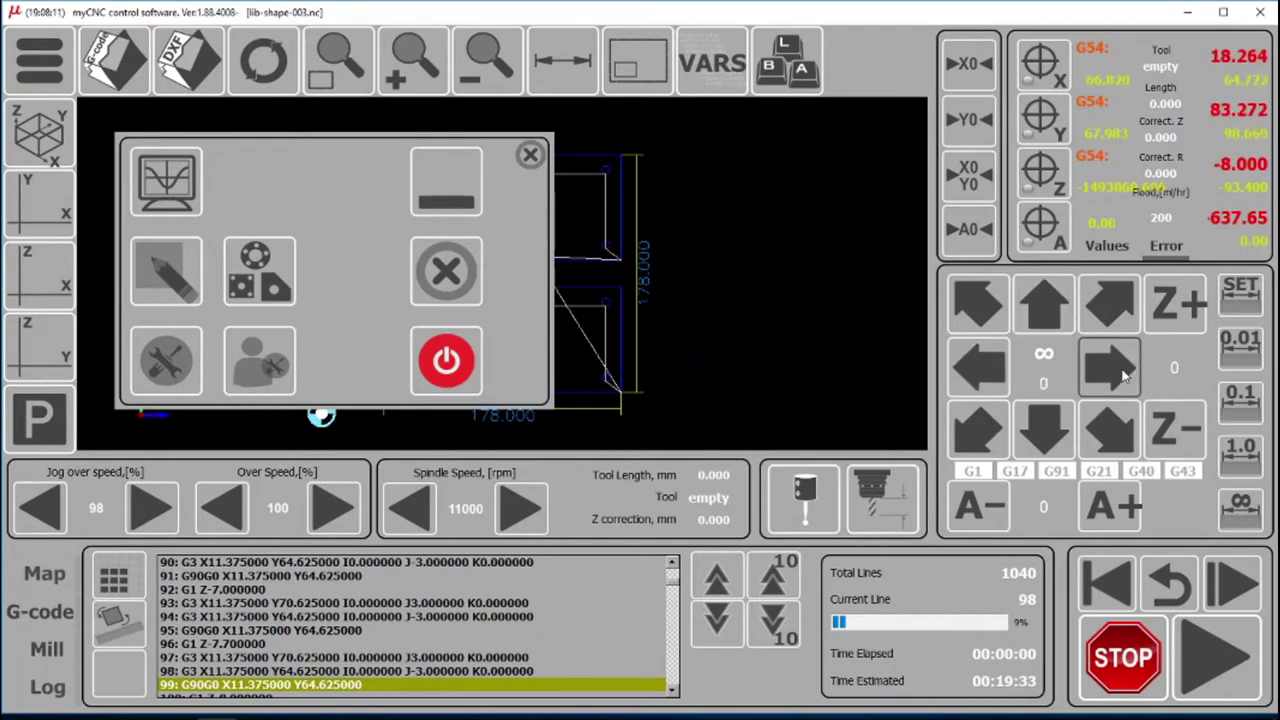
click(530, 154)
click(1108, 368)
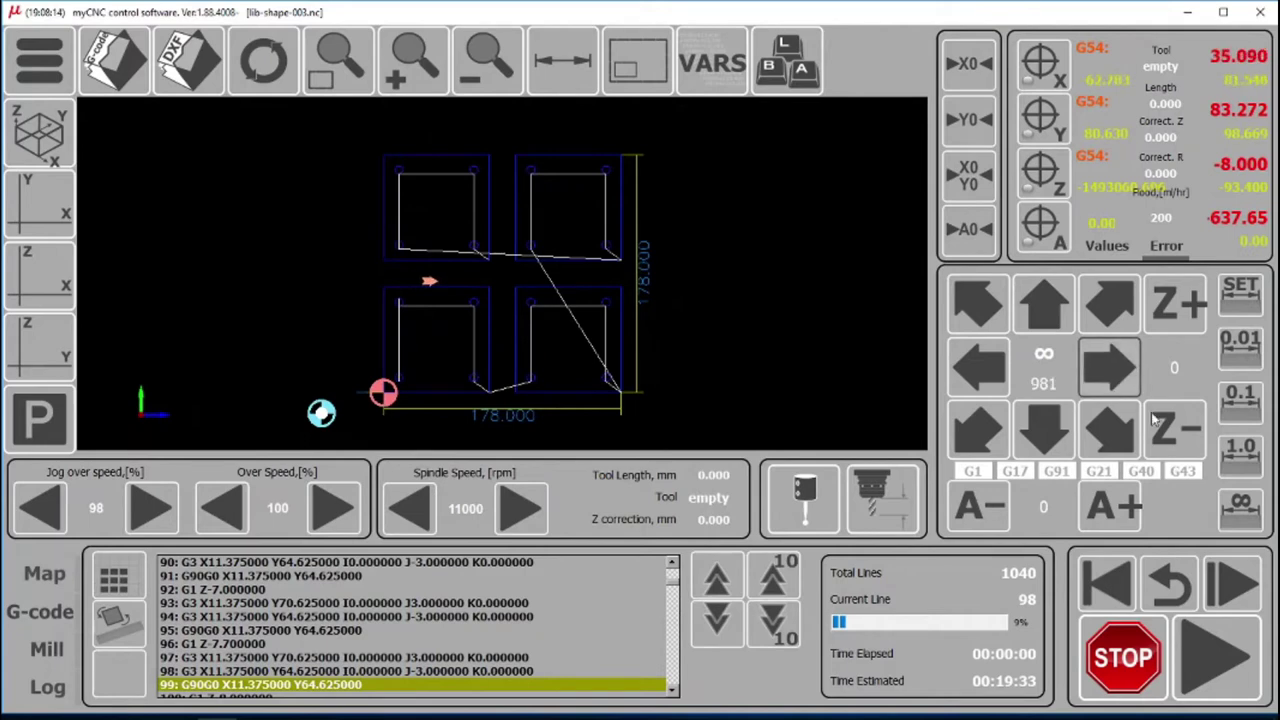
click(1180, 430)
click(1178, 305)
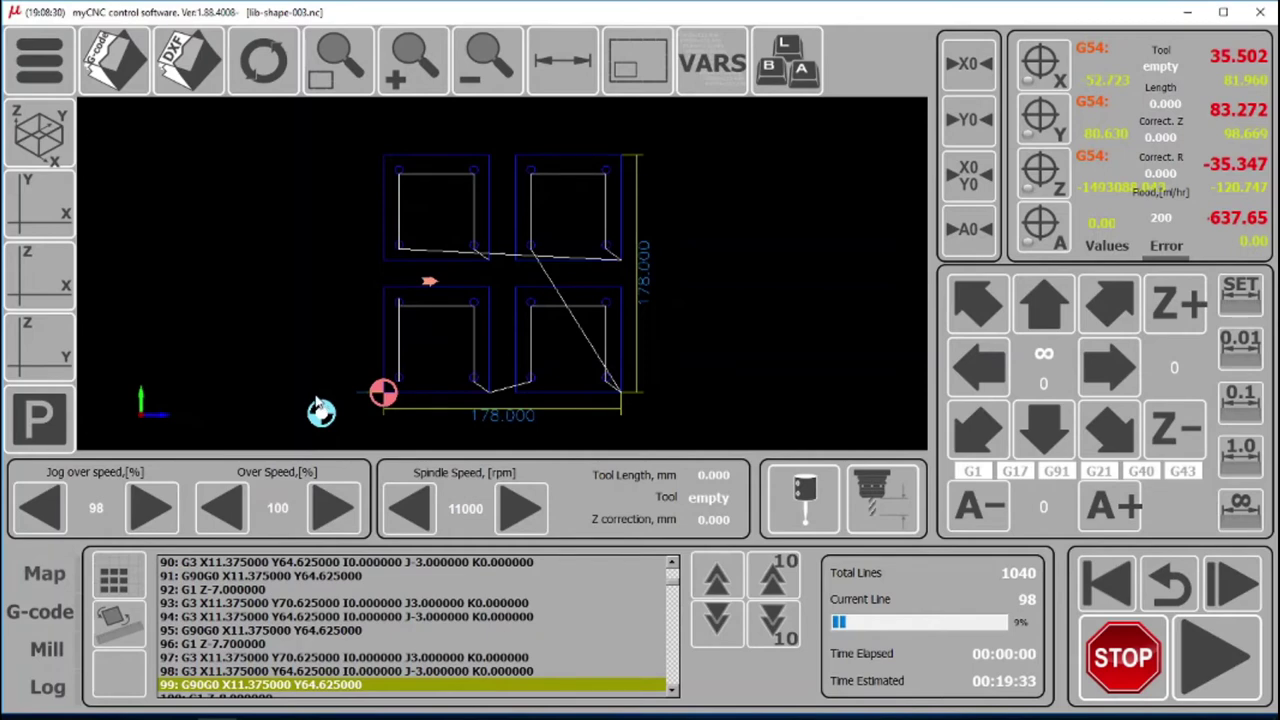
Bring the OBS Studio window to the front from the taskbar
click(52, 62)
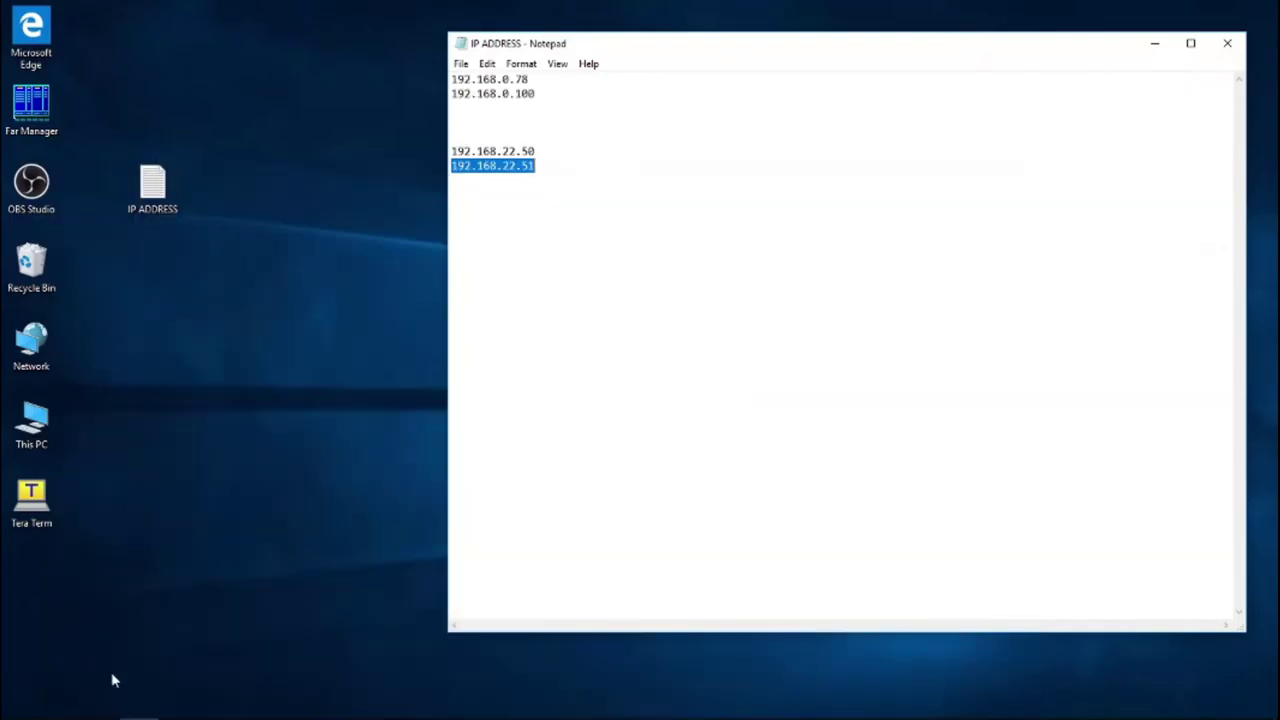
click(102, 705)
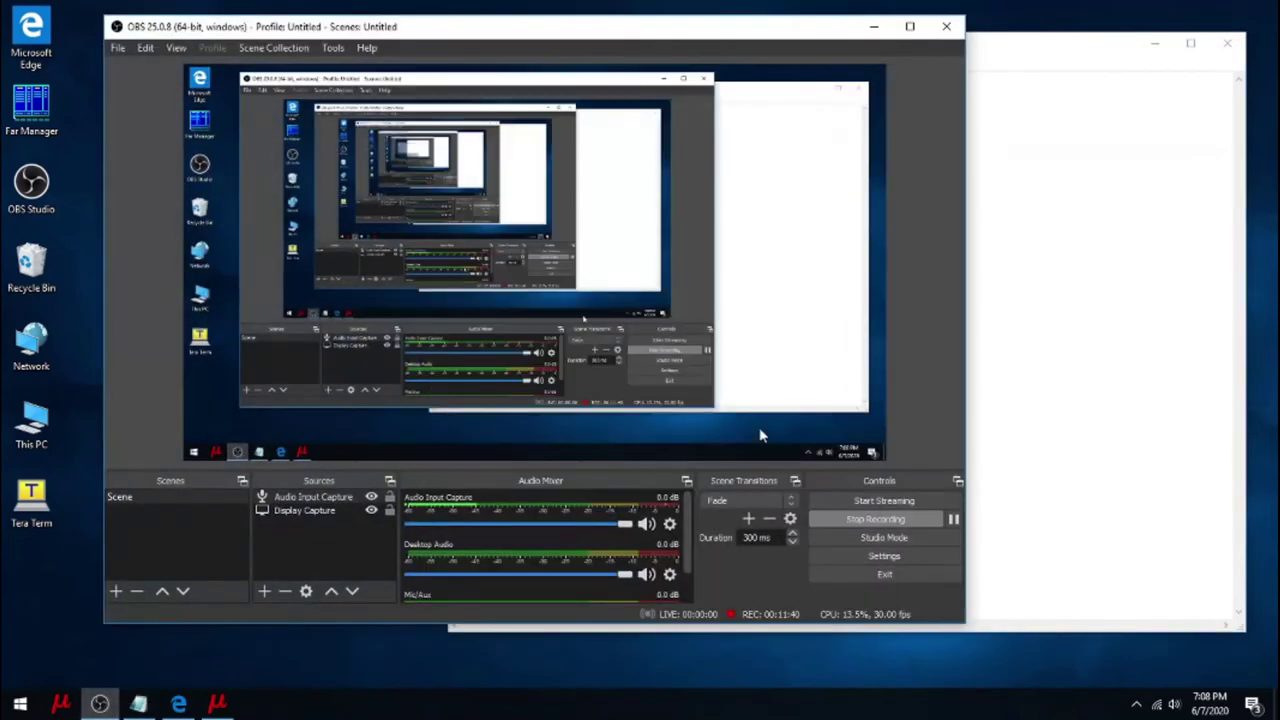